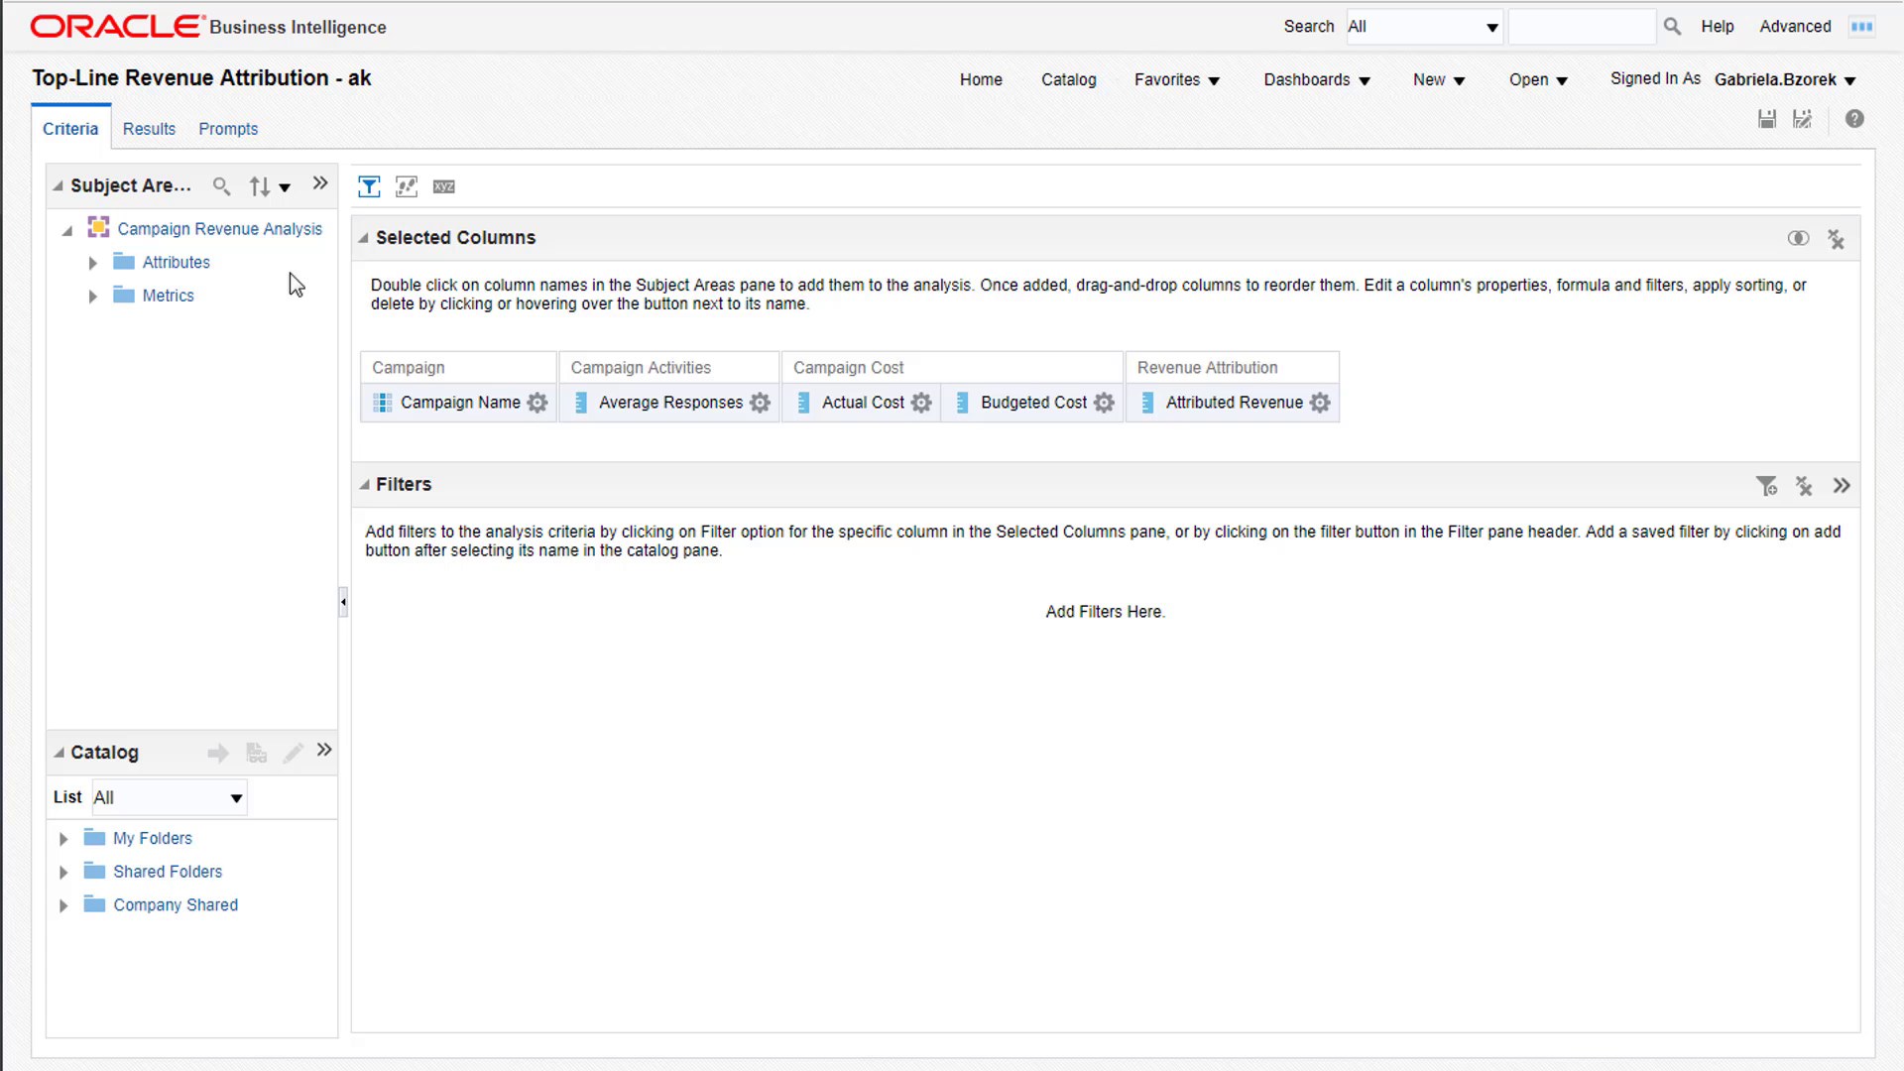
# Show the analysis results and bring up the Graph > Bar subtypes in the New View list.
pyautogui.click(149, 128)
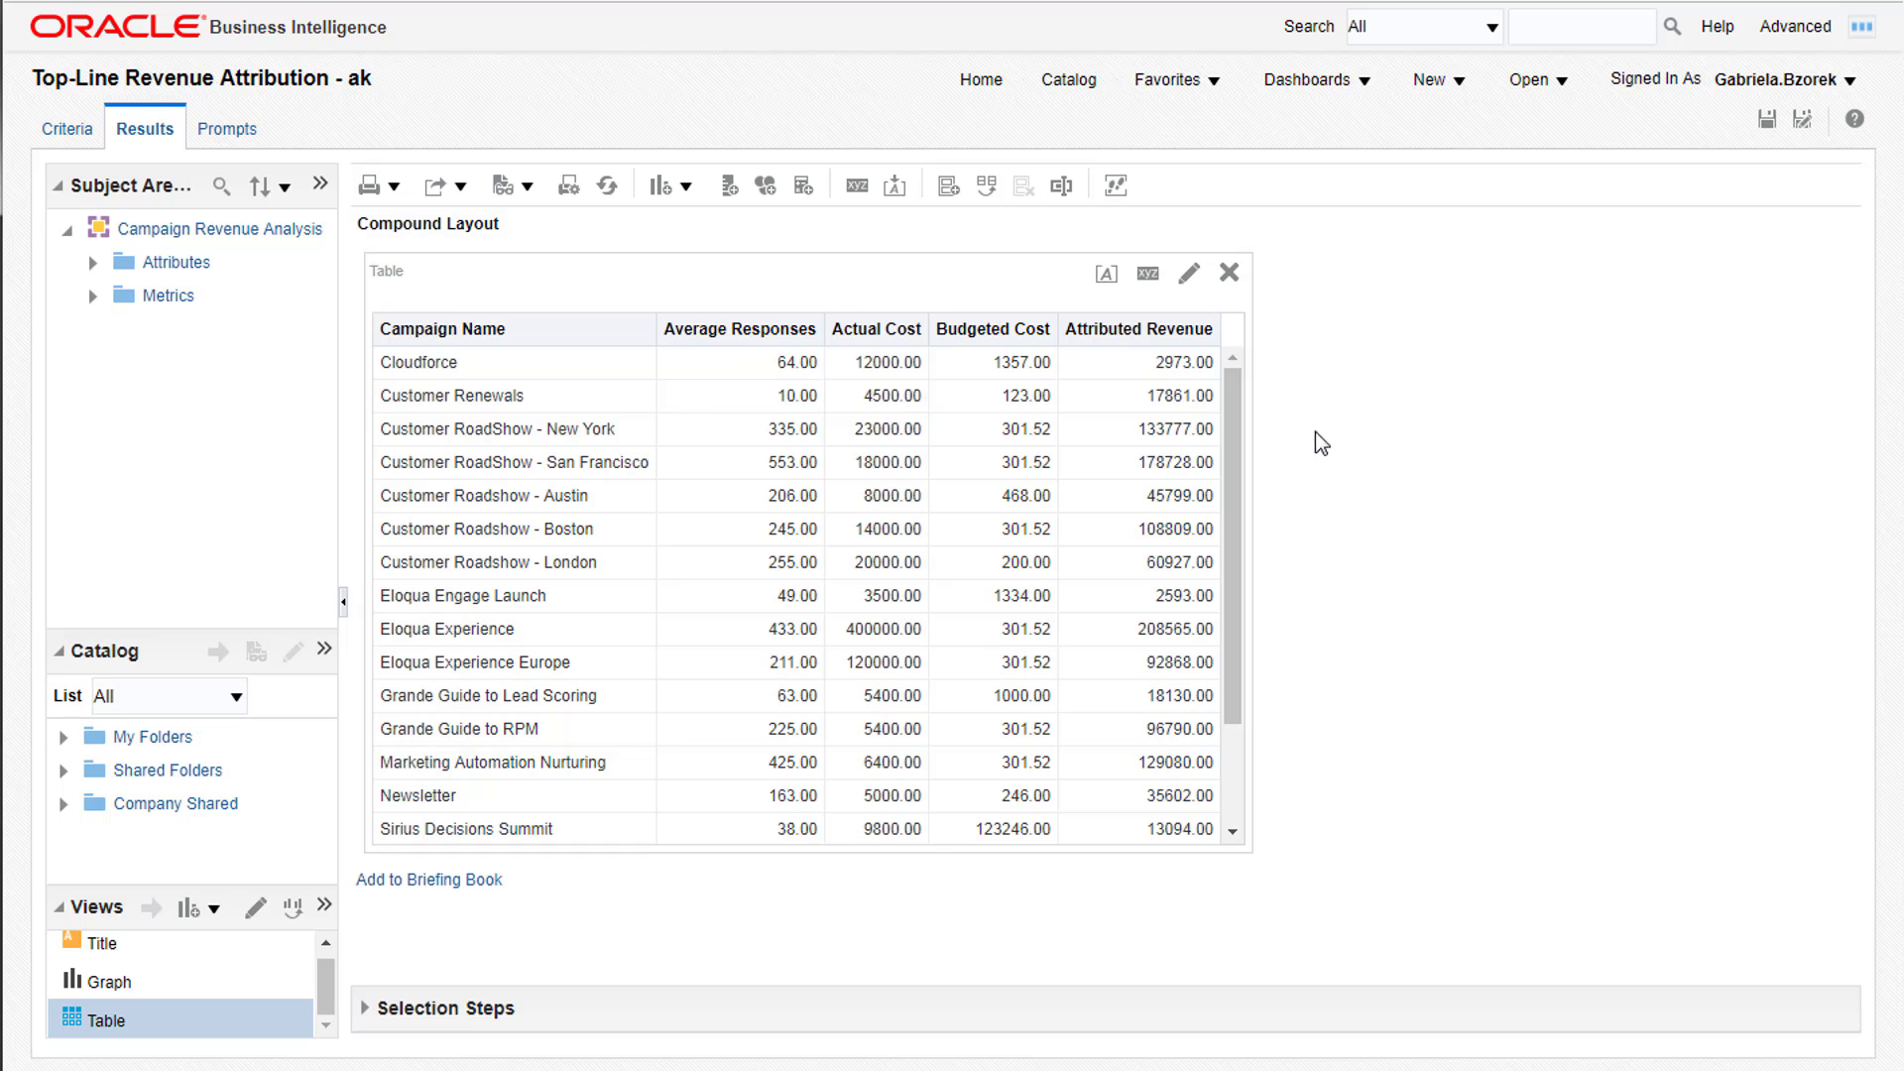
pyautogui.click(683, 188)
pyautogui.moveTo(813, 509)
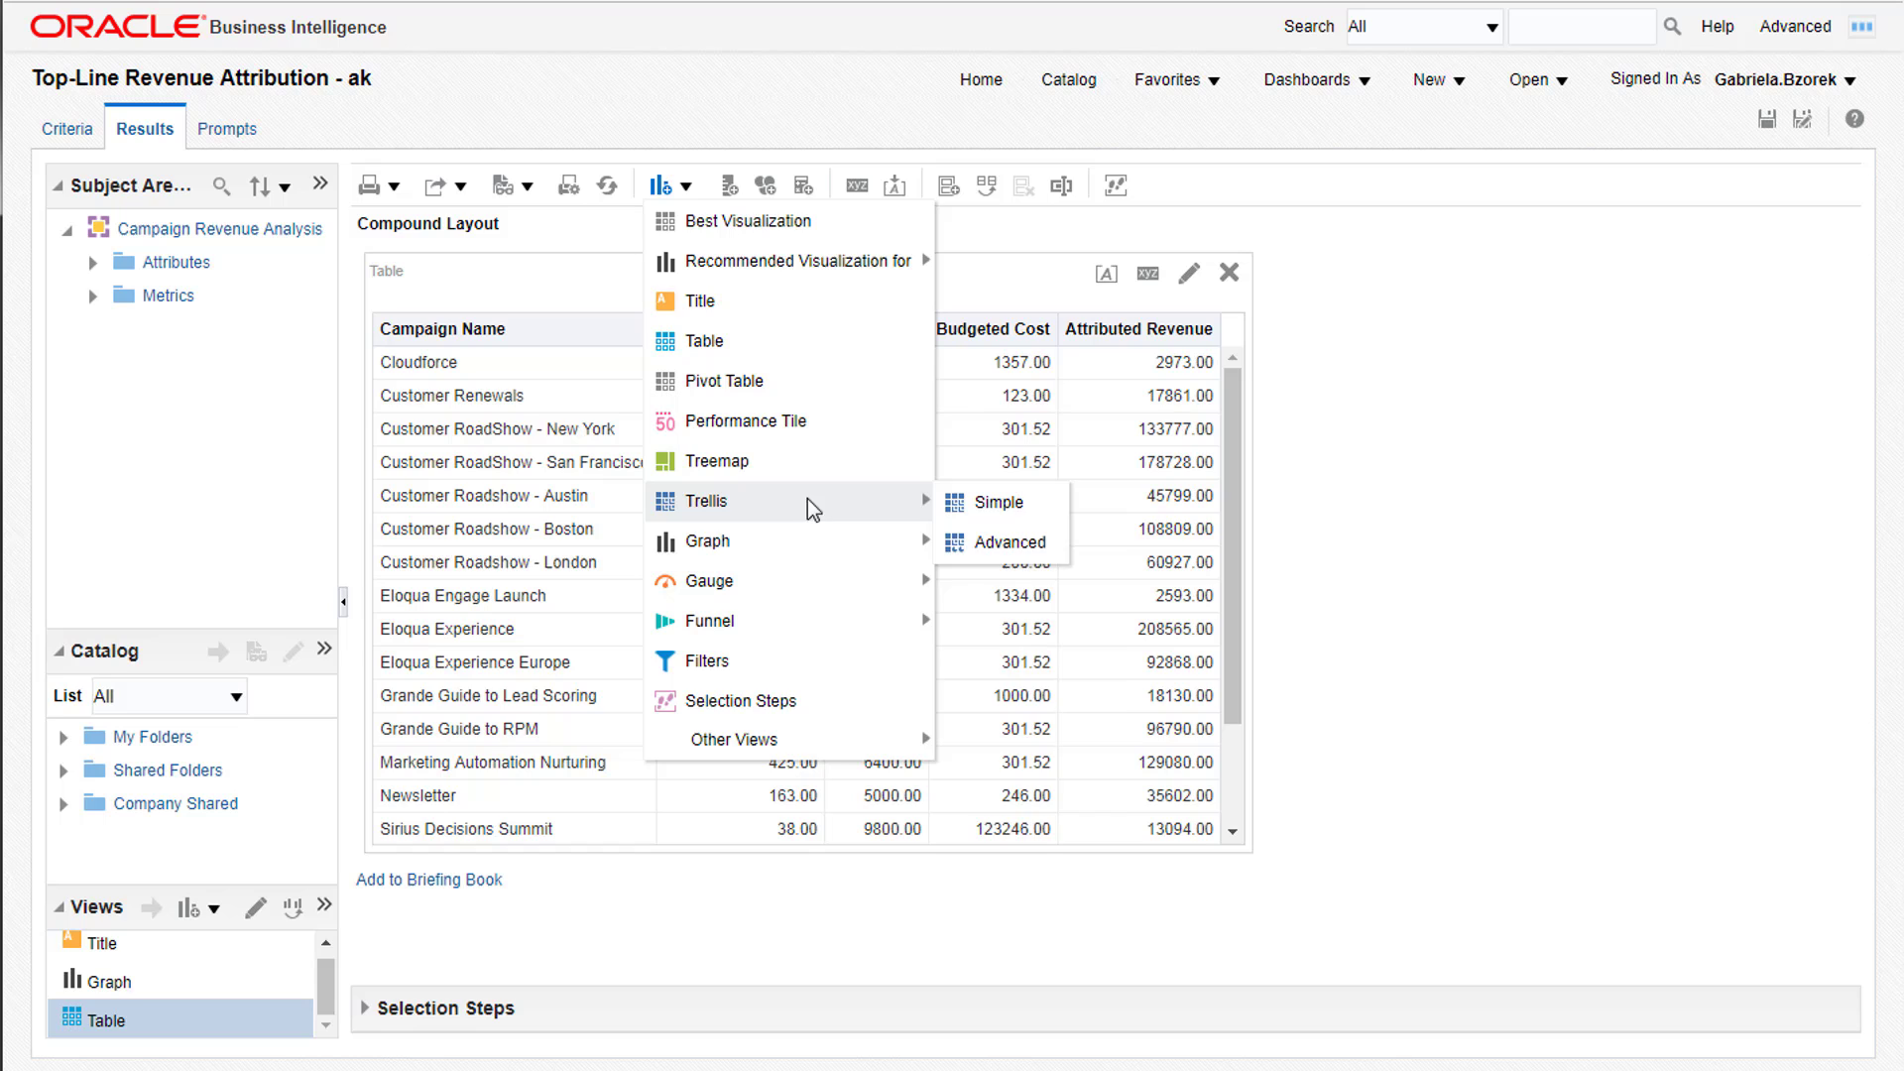
pyautogui.moveTo(1002, 545)
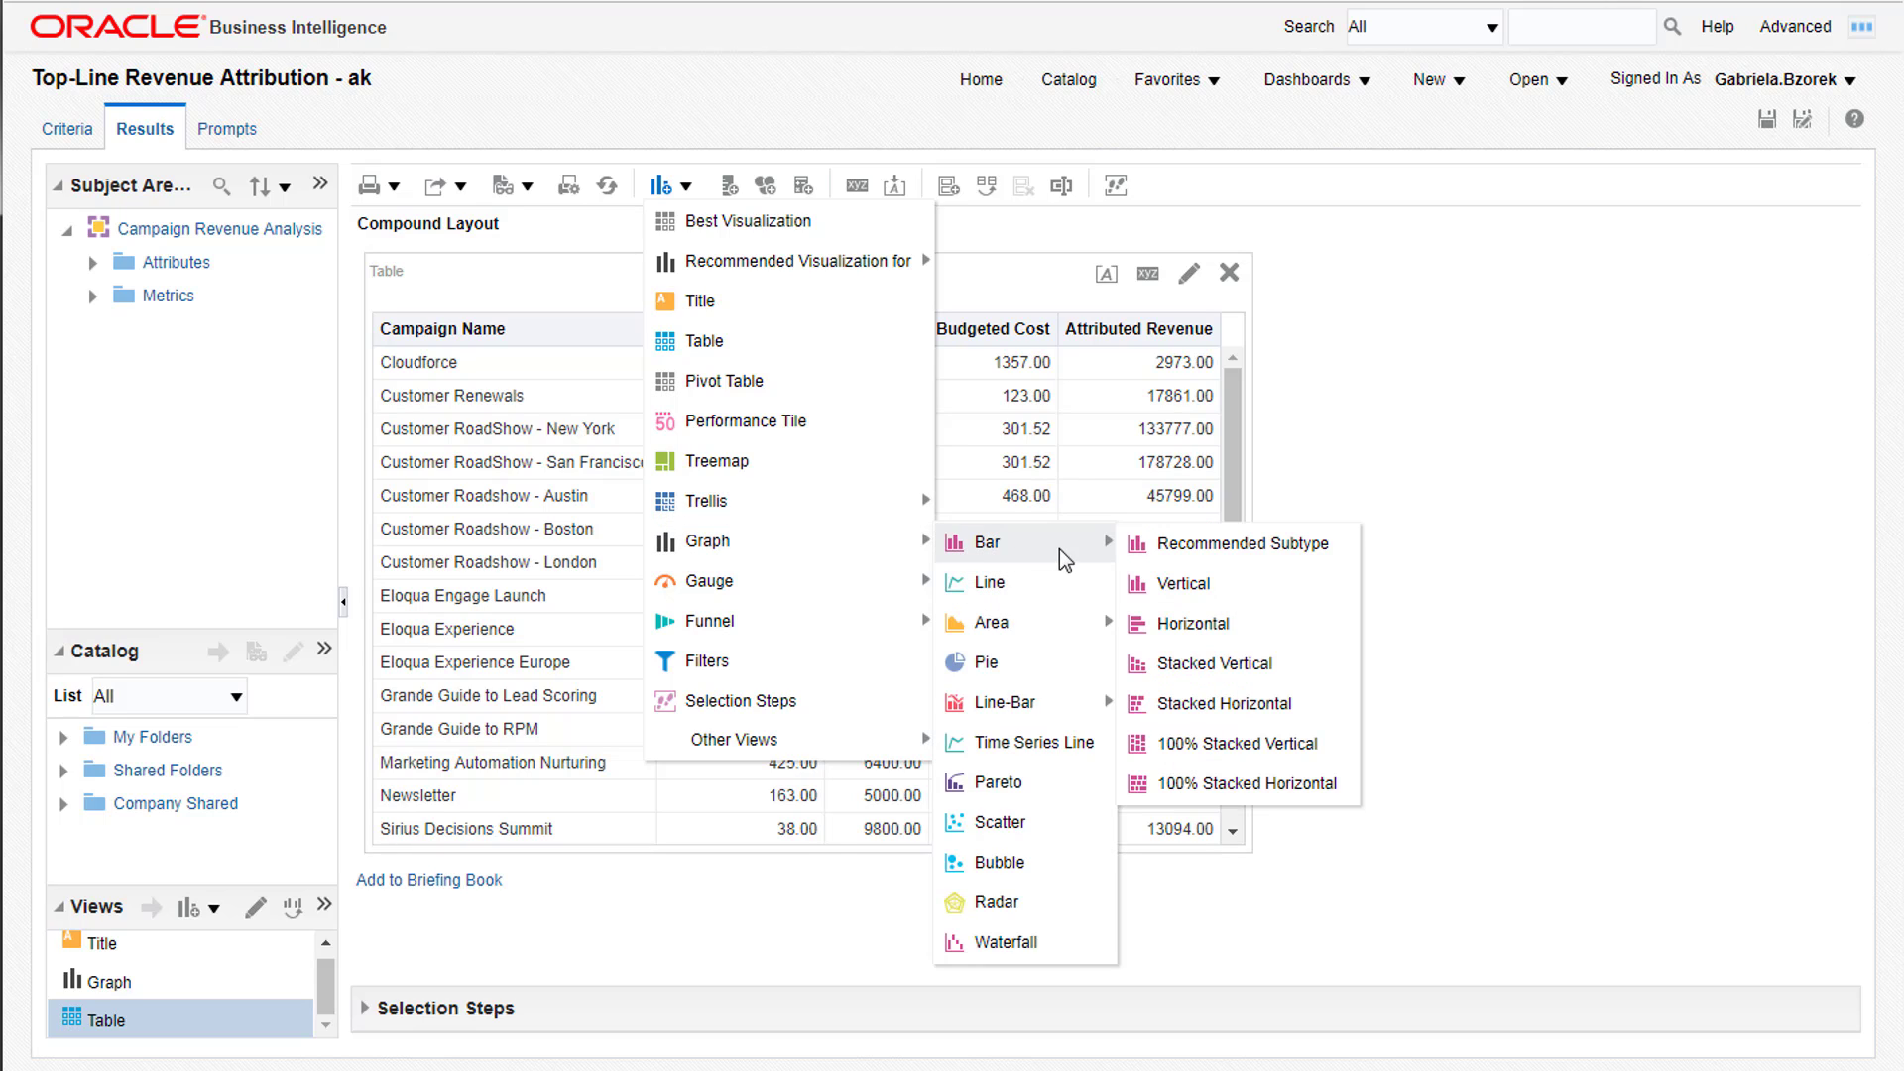
# Add a Stacked Vertical bar graph view and open its Graph Properties.
pyautogui.click(1324, 679)
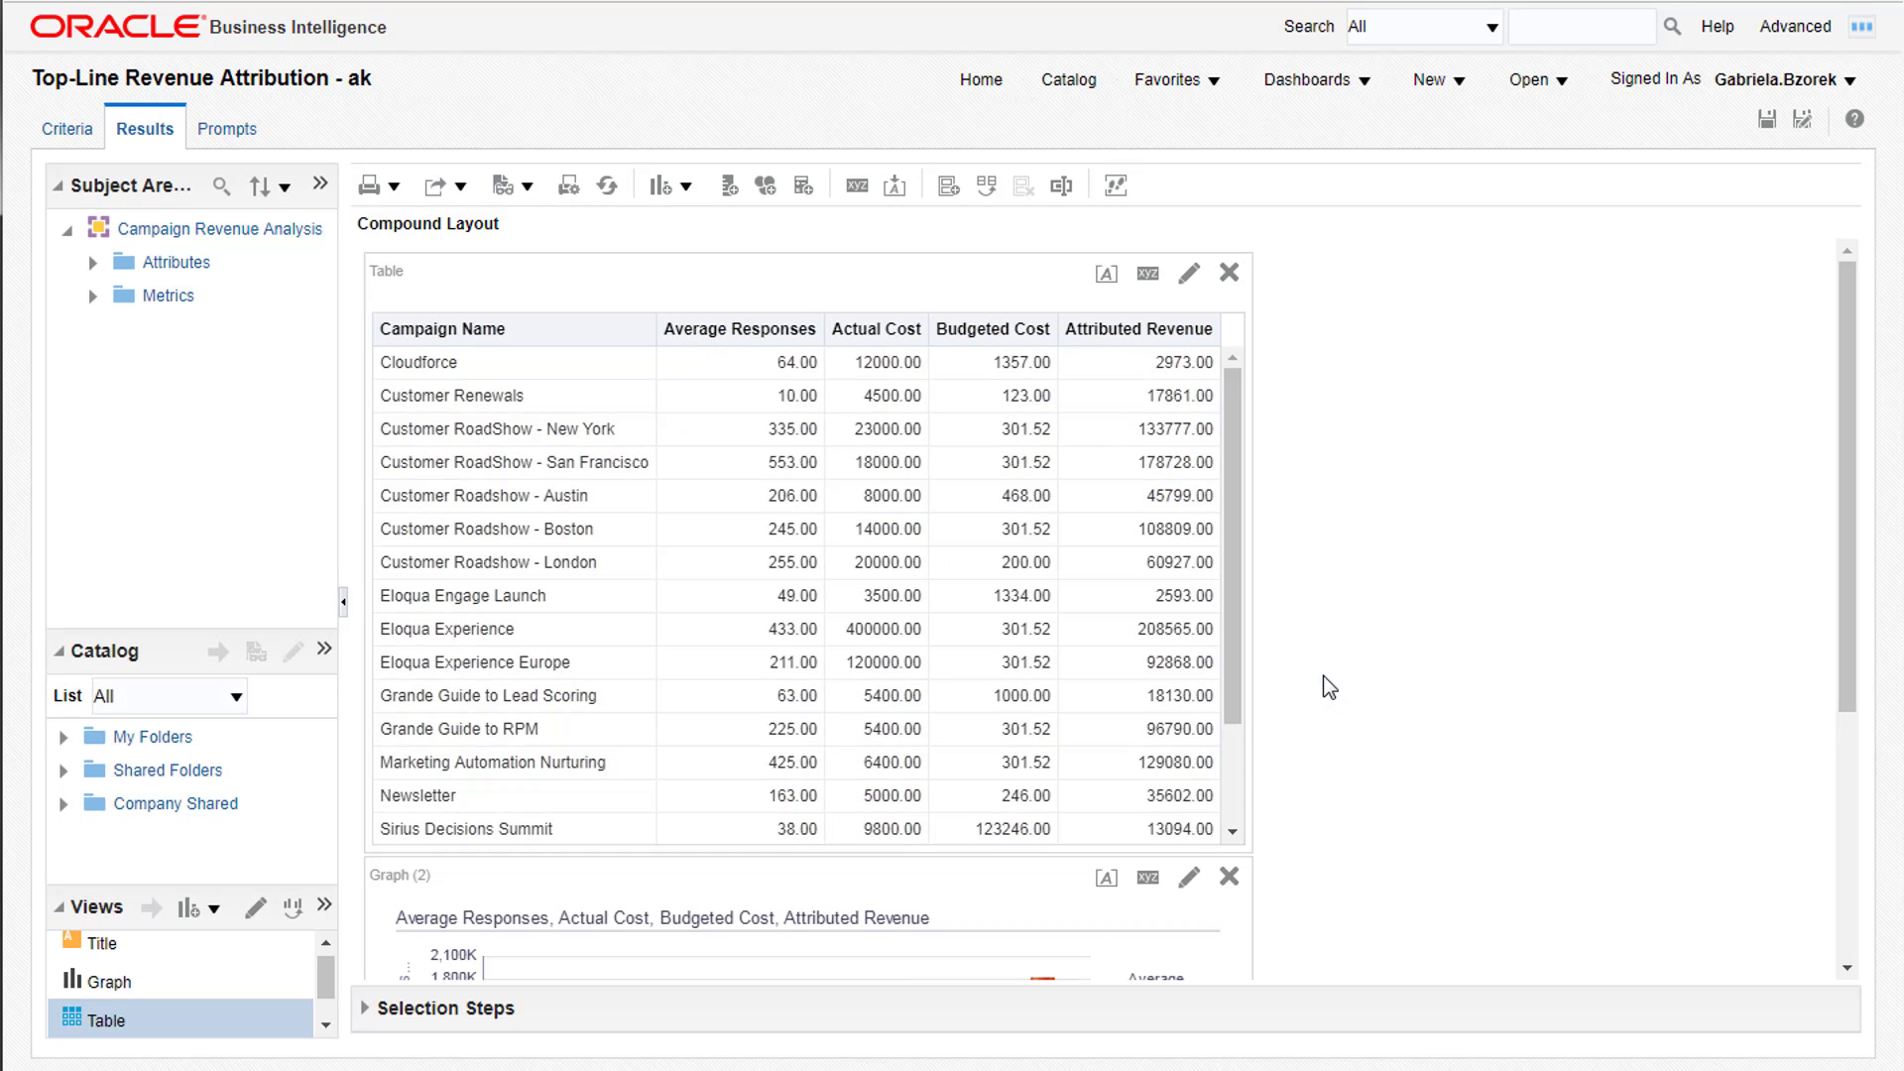
pyautogui.scroll(-4, 1329, 687)
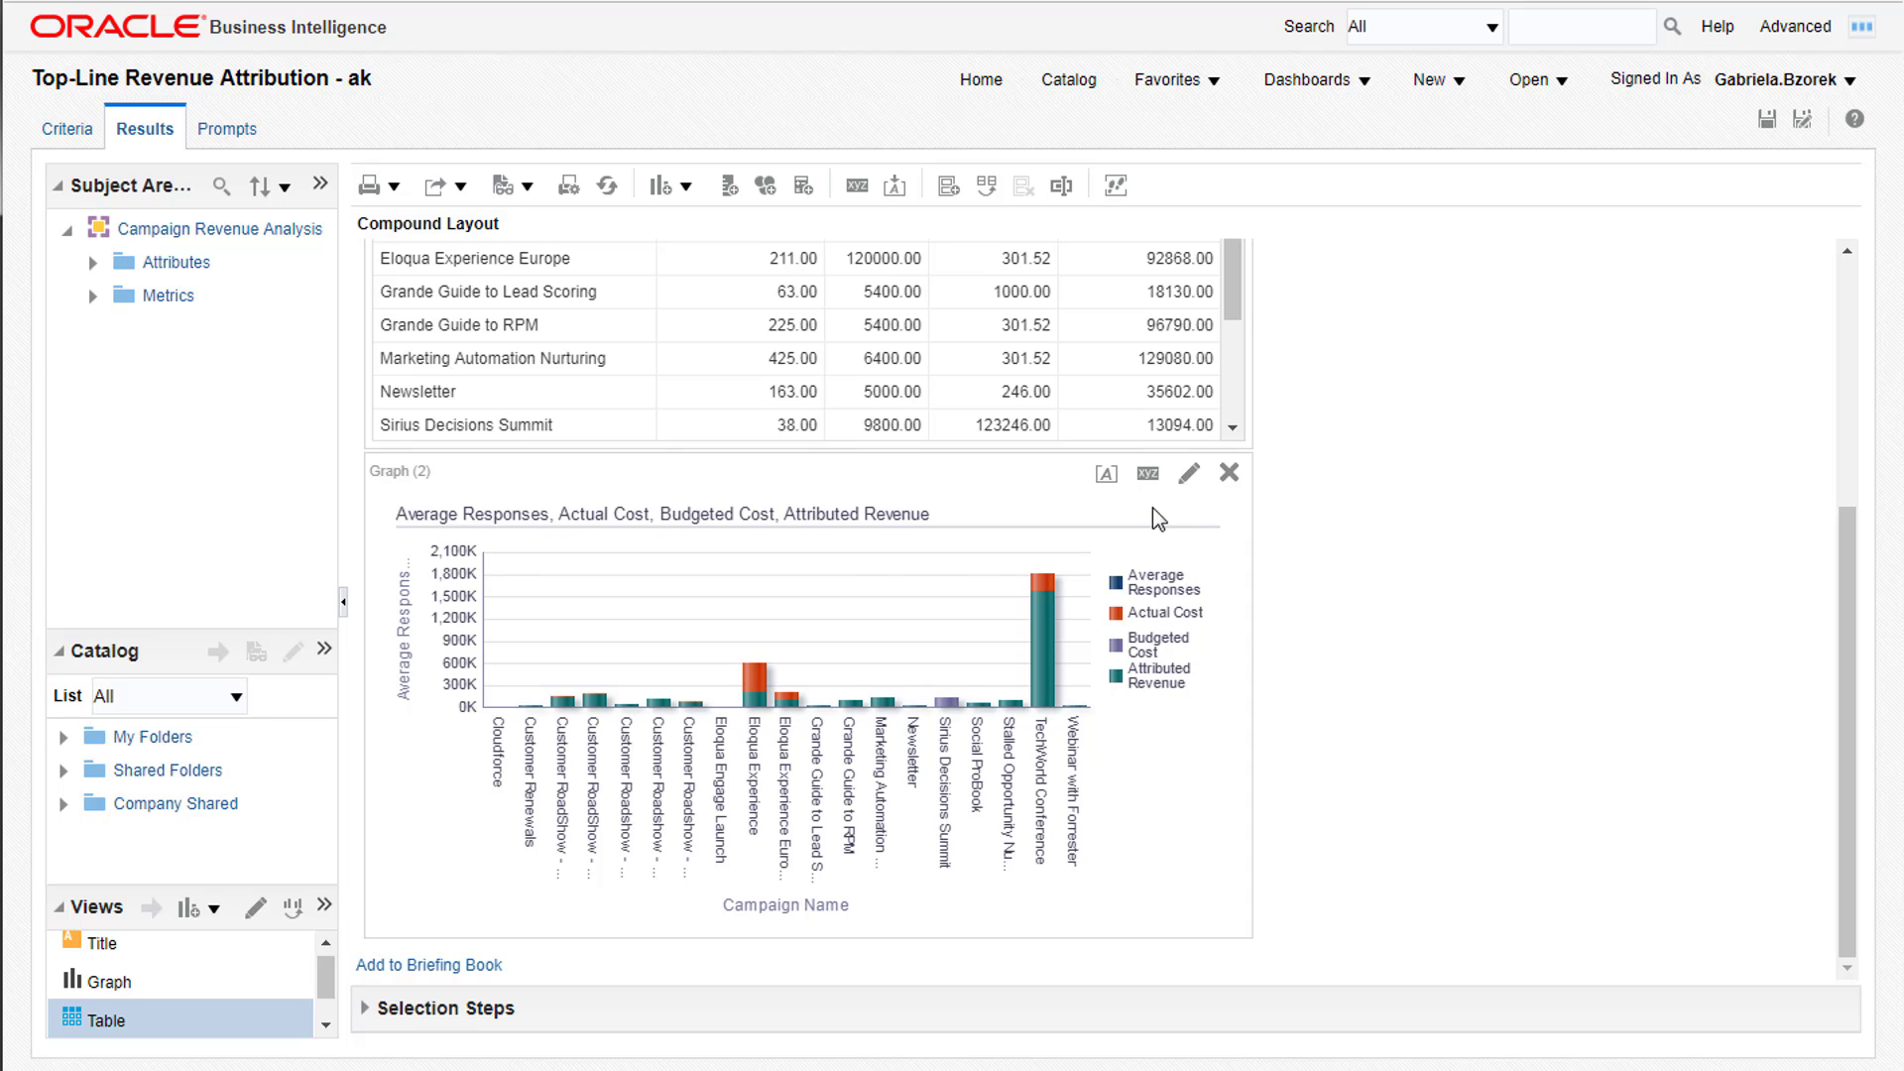
pyautogui.click(1148, 474)
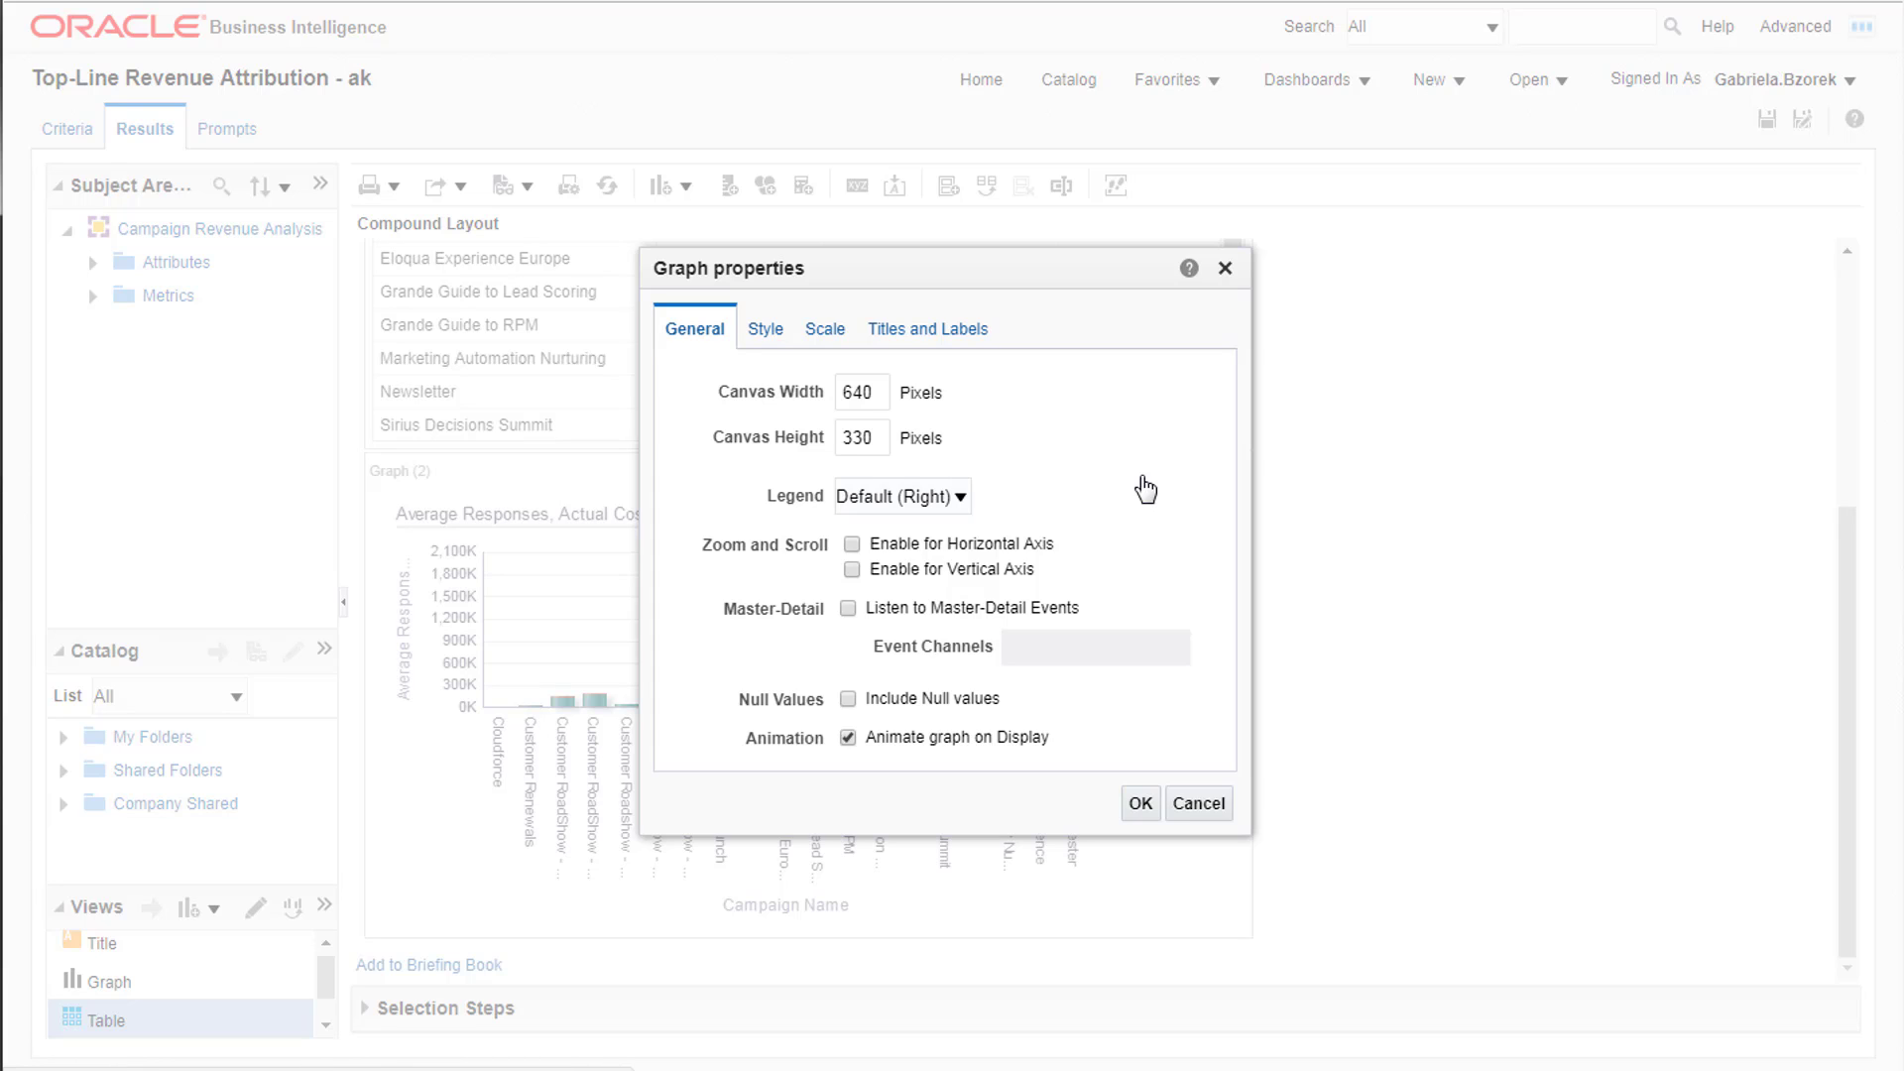
# Set the graph canvas to 630 × 325 pixels with the legend on the left.
pyautogui.doubleClick(857, 392)
pyautogui.write('630')
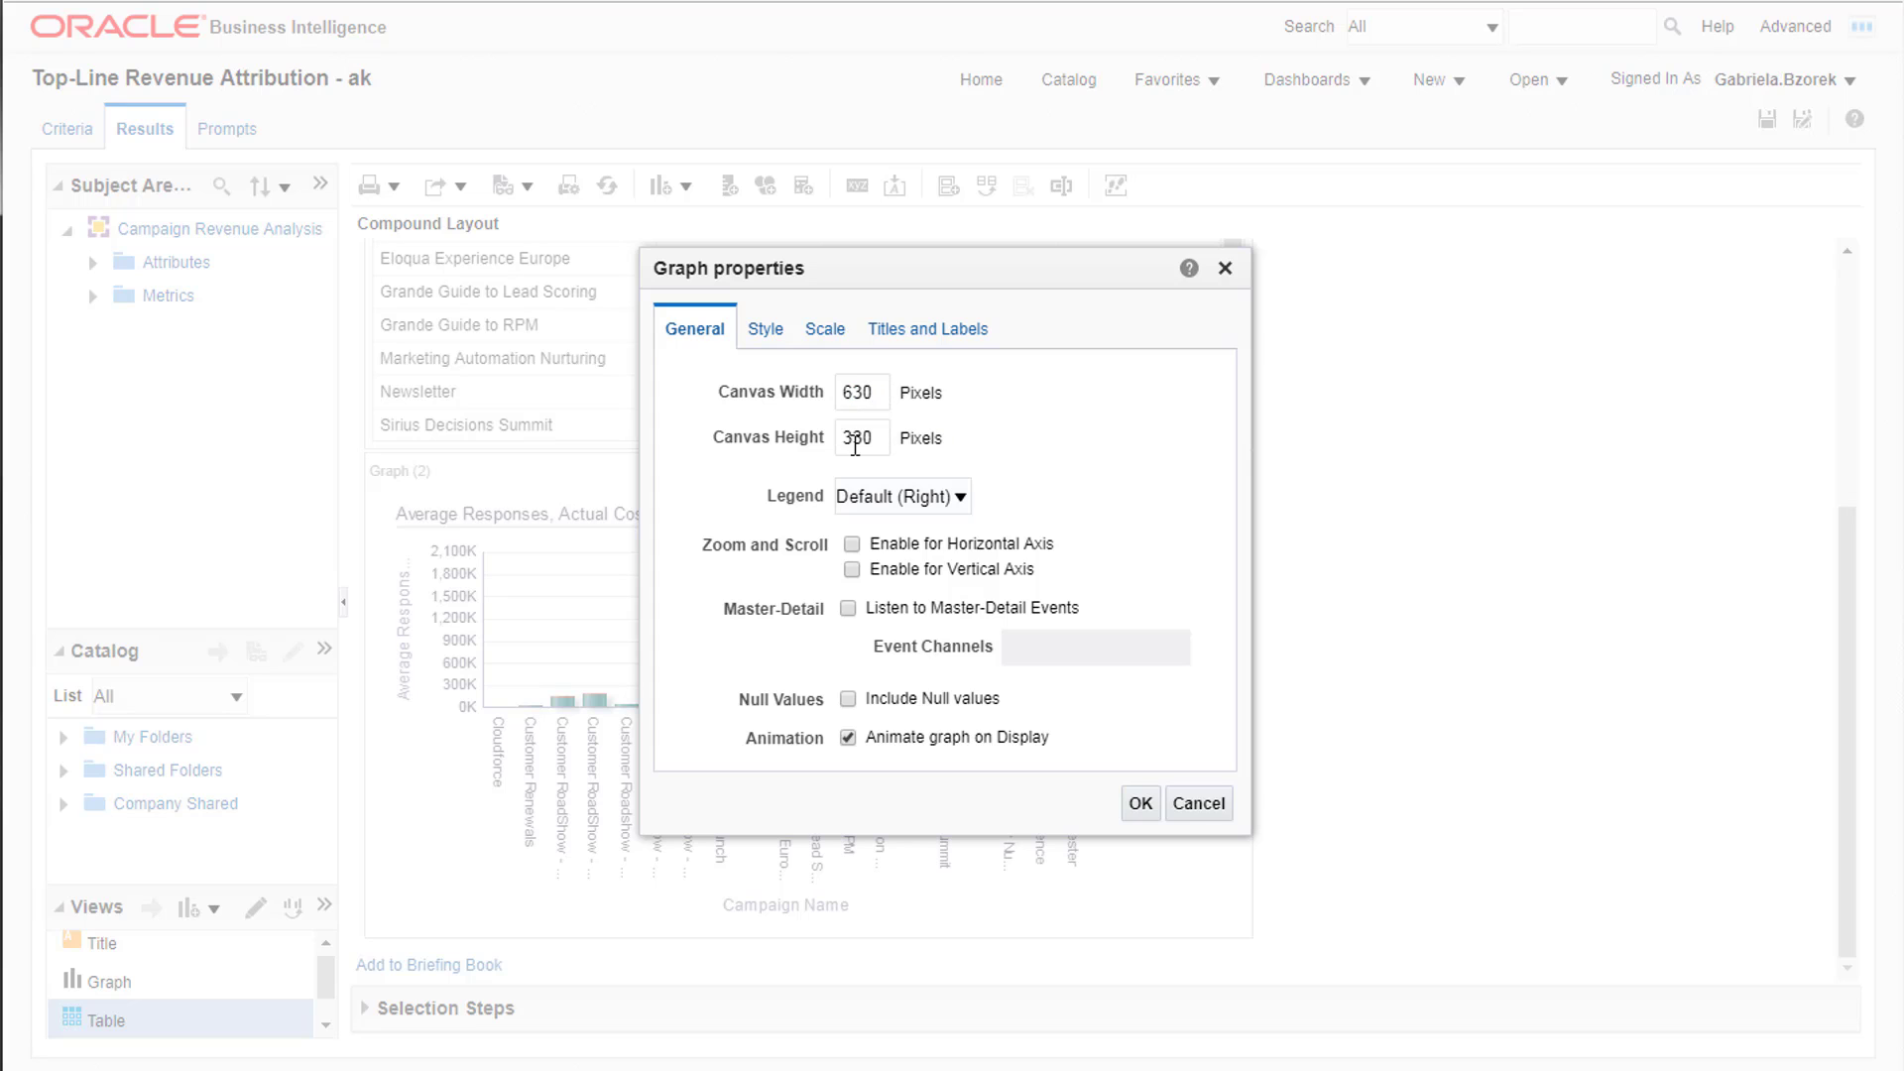
pyautogui.doubleClick(855, 437)
pyautogui.write('325')
pyautogui.click(960, 499)
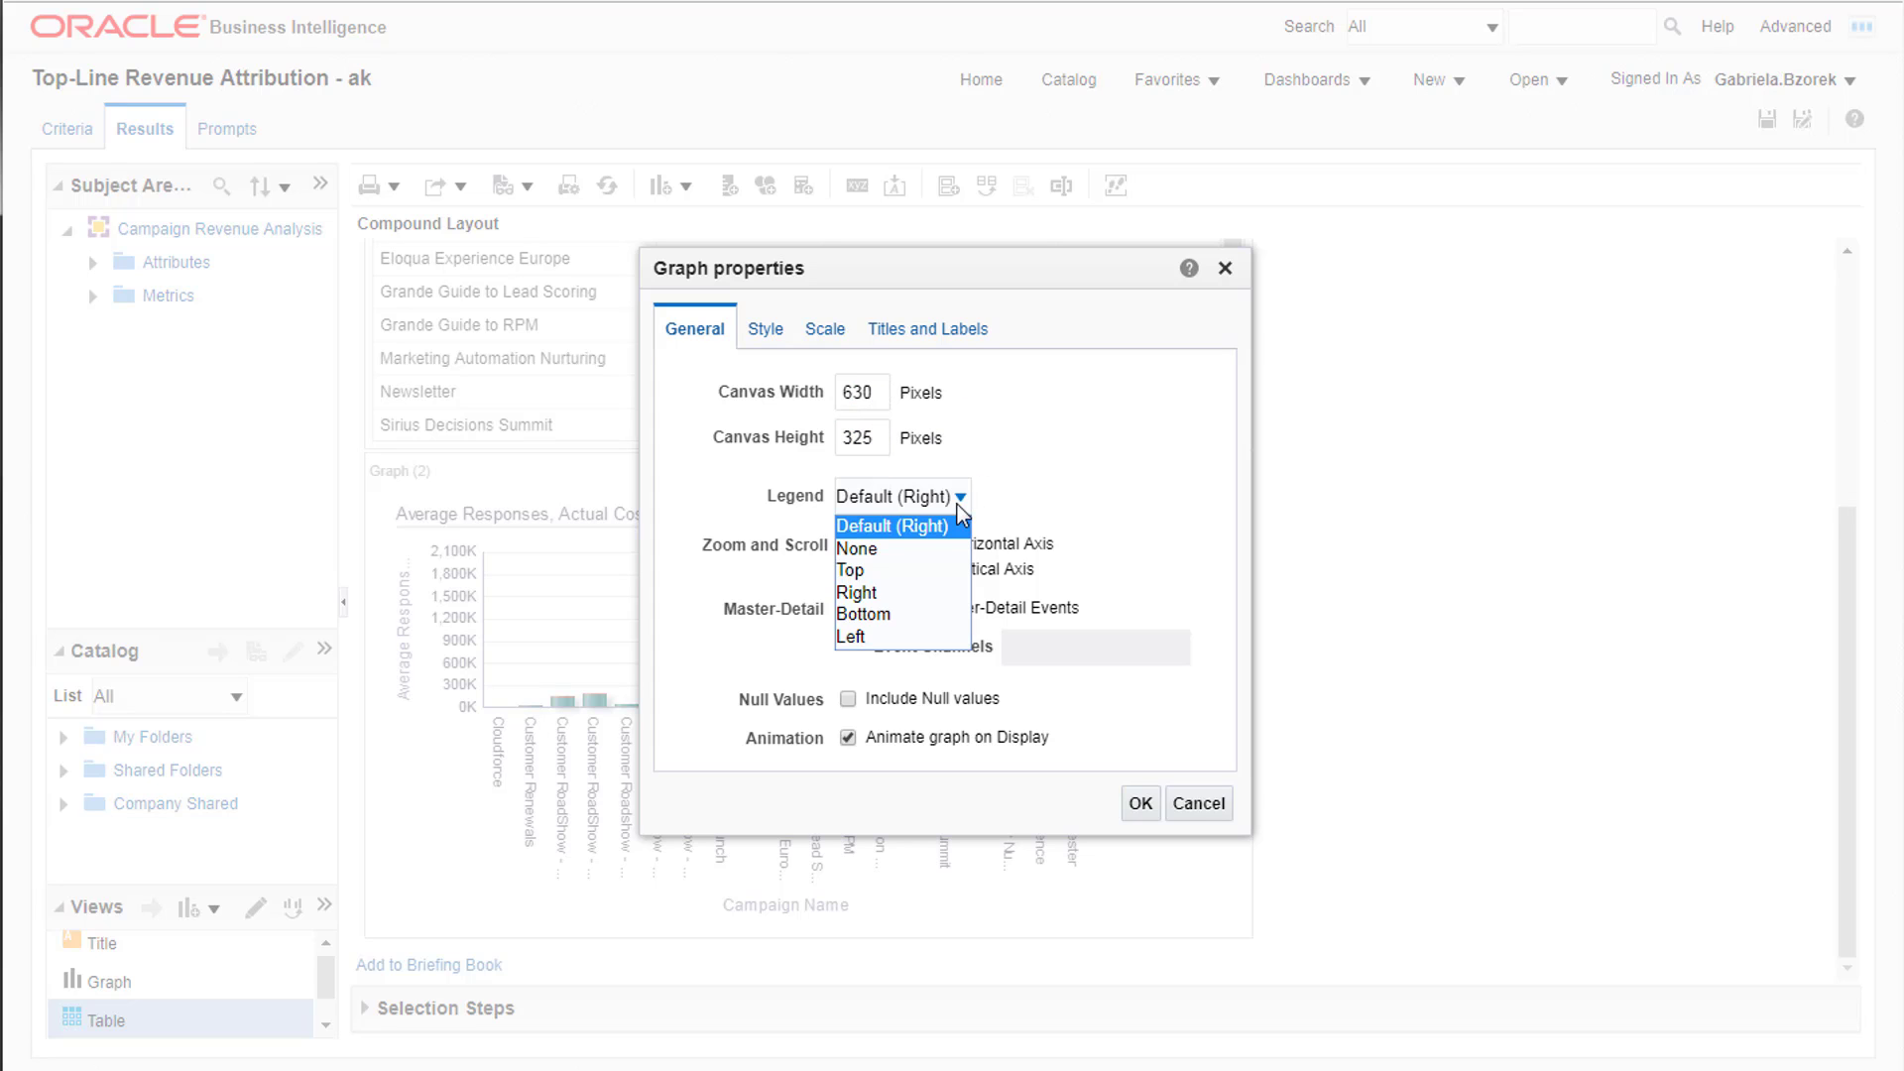
pyautogui.click(900, 636)
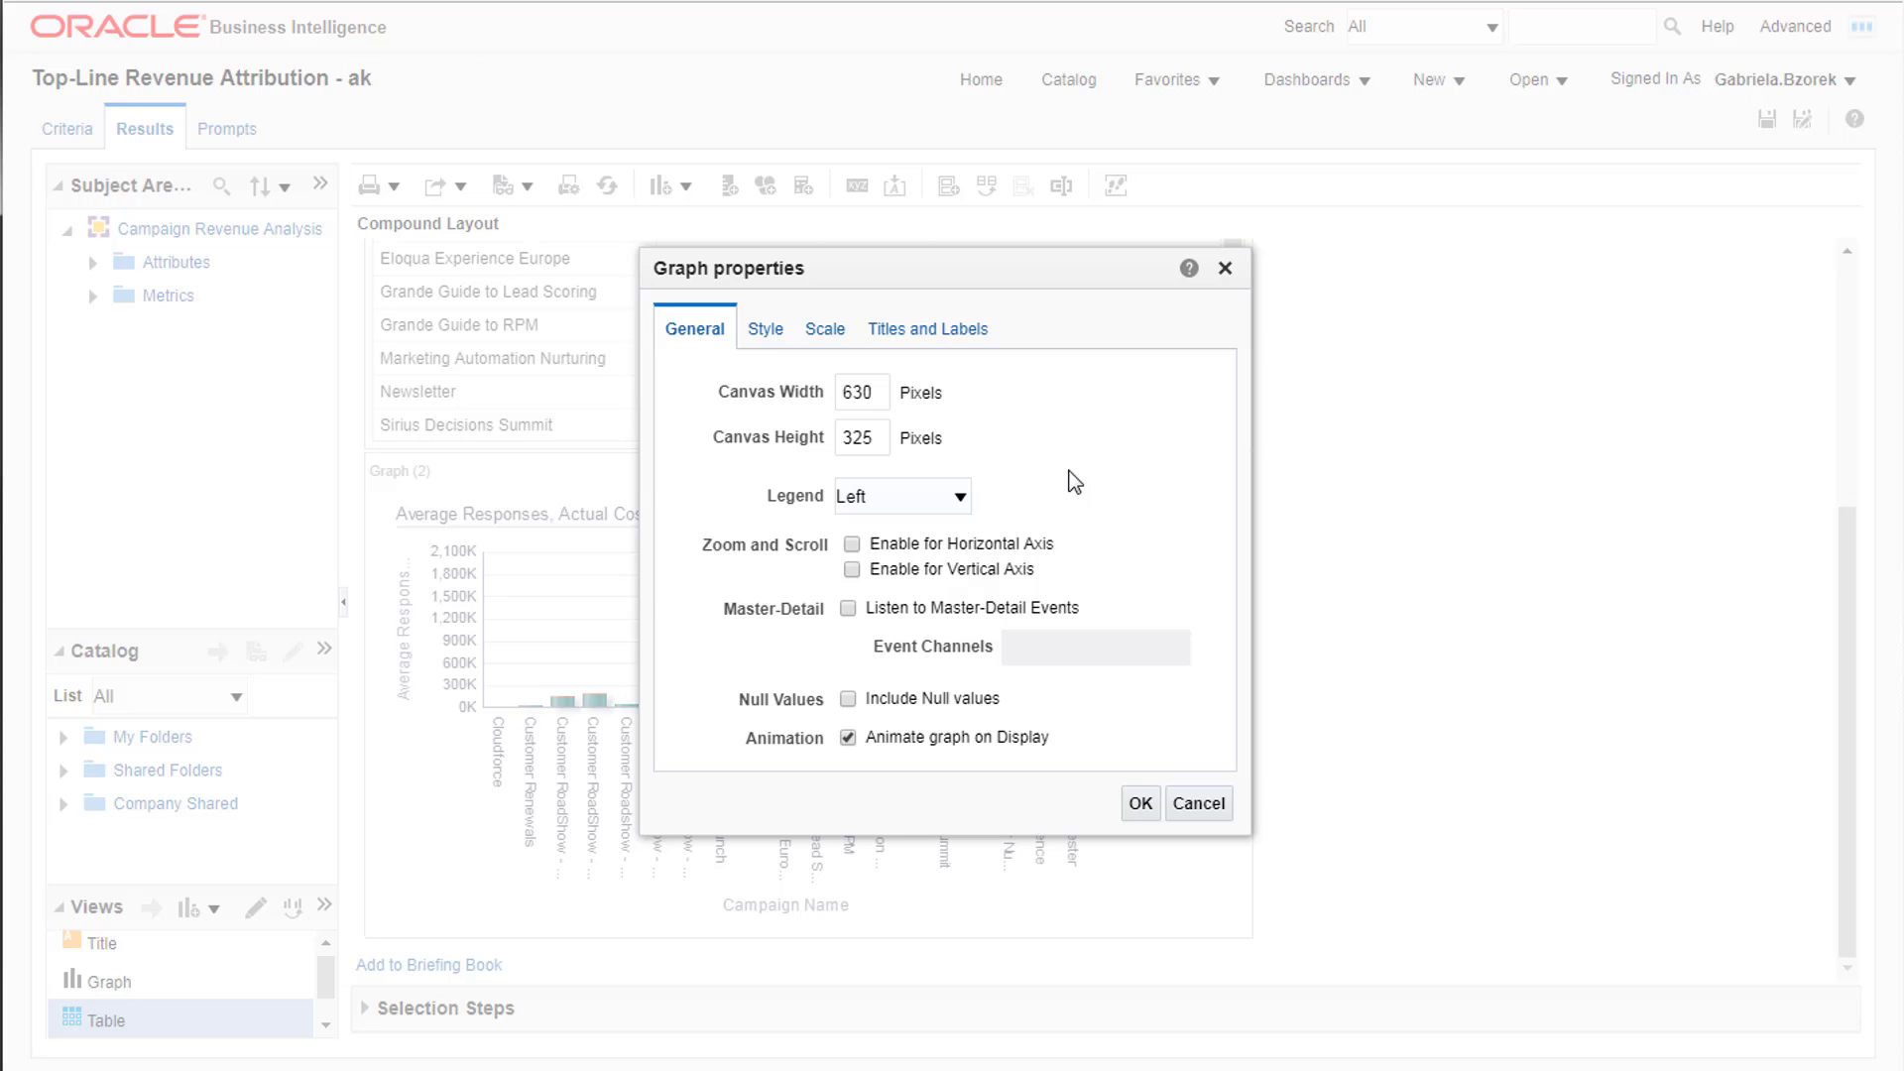
# Give the graph the Rectangle bar style, leaving the formatting settings unchanged.
pyautogui.click(761, 331)
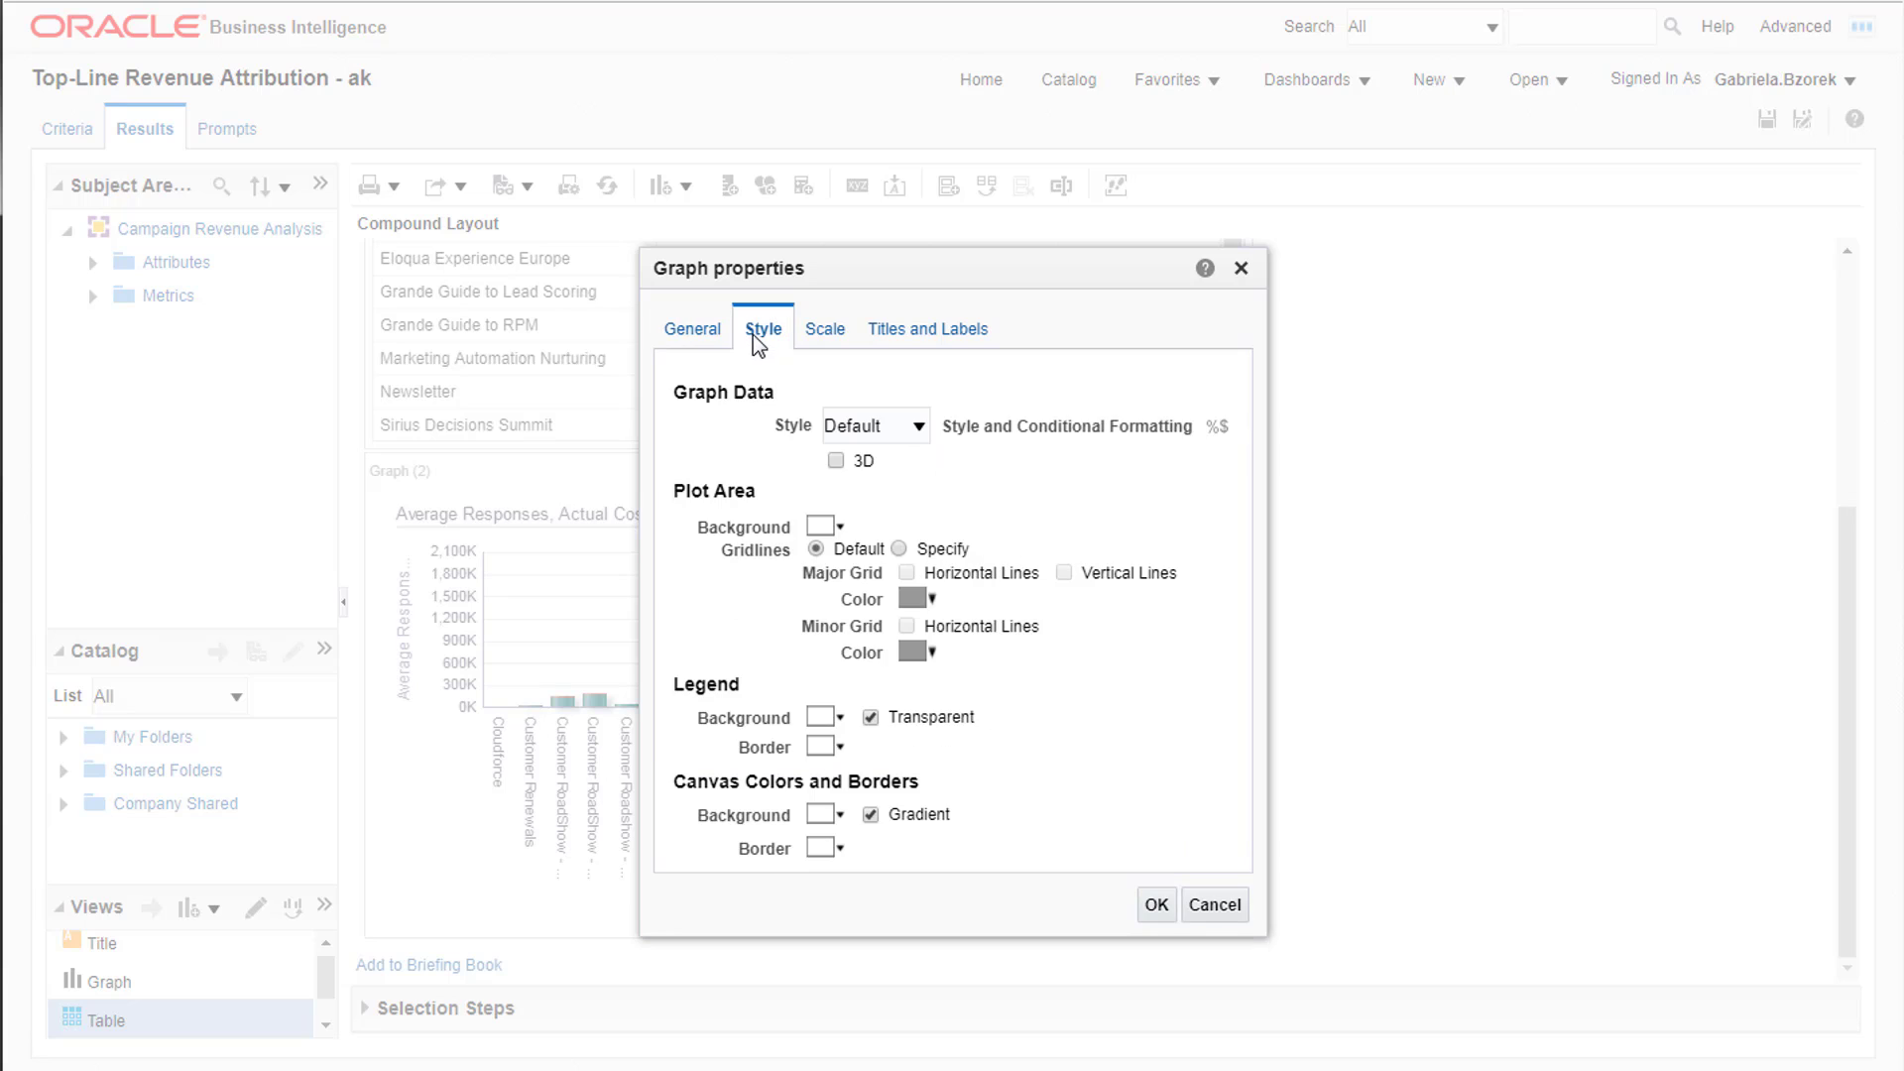
pyautogui.click(917, 427)
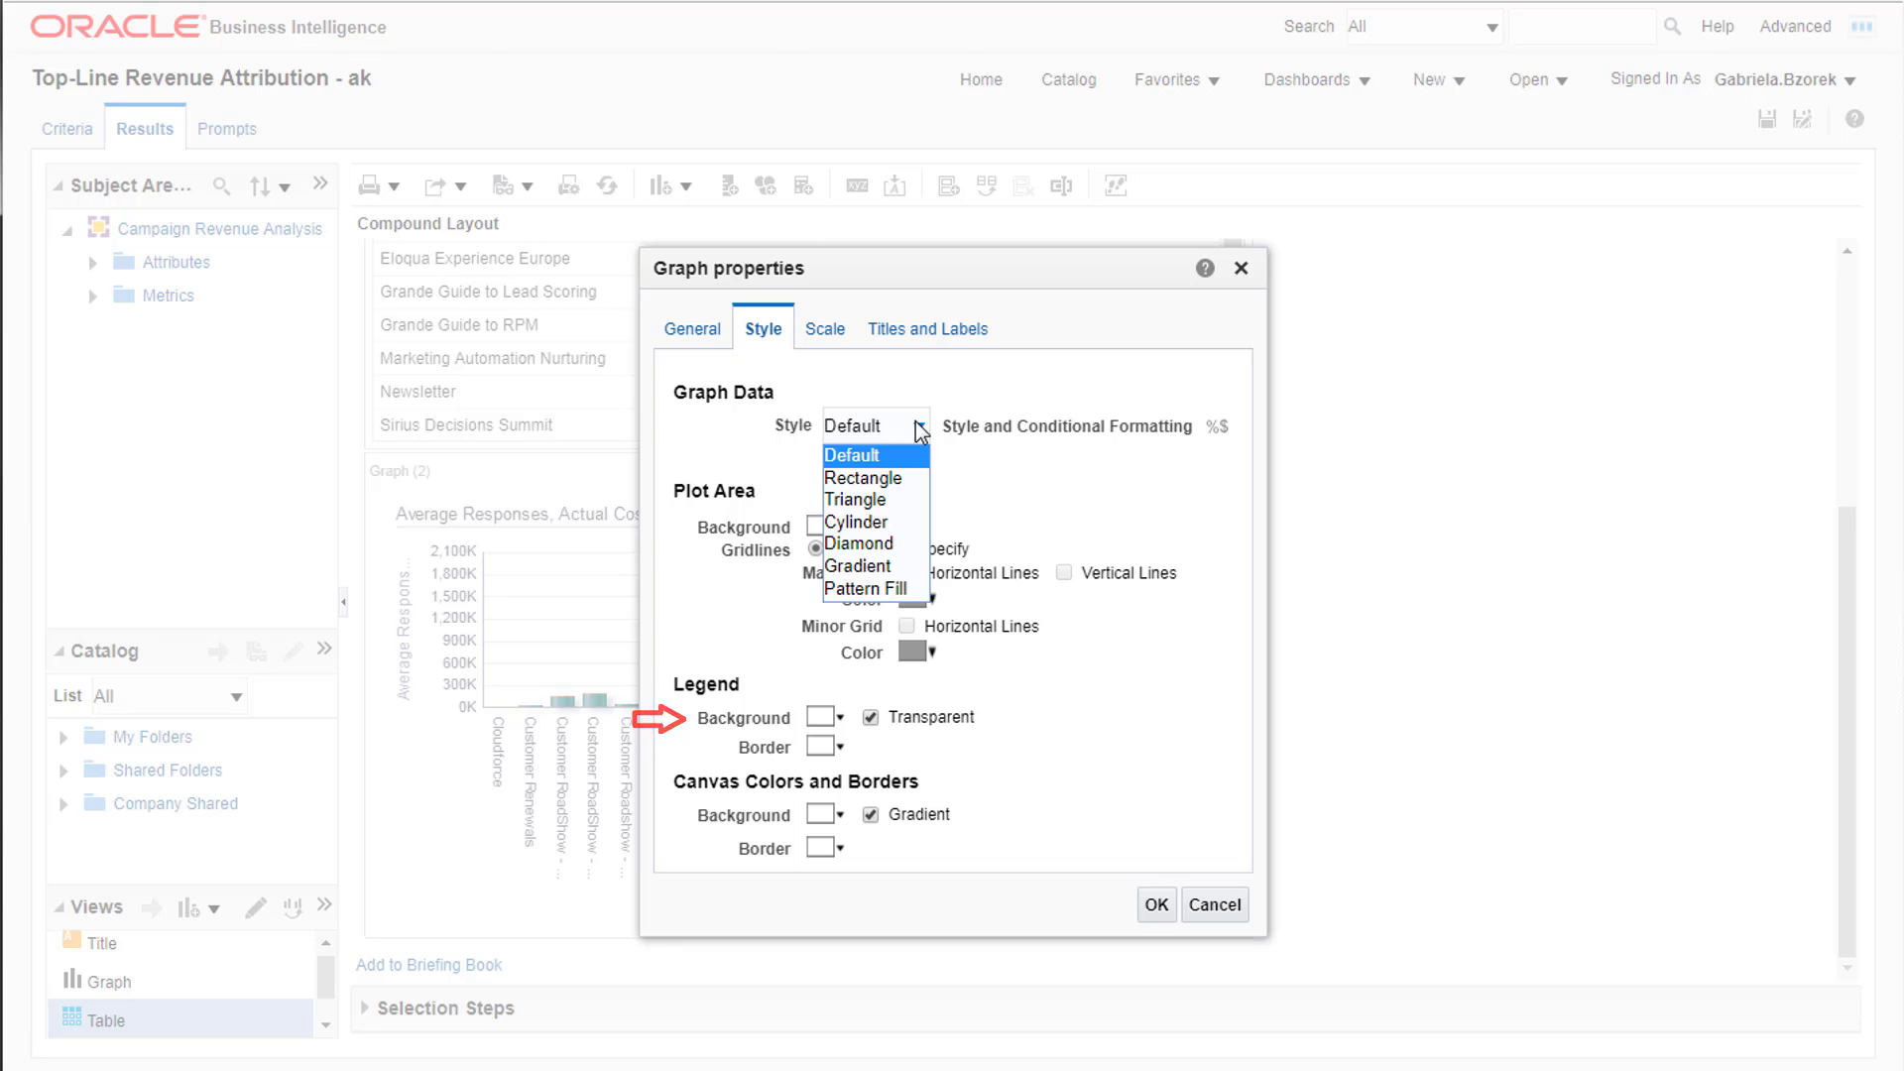
pyautogui.click(903, 475)
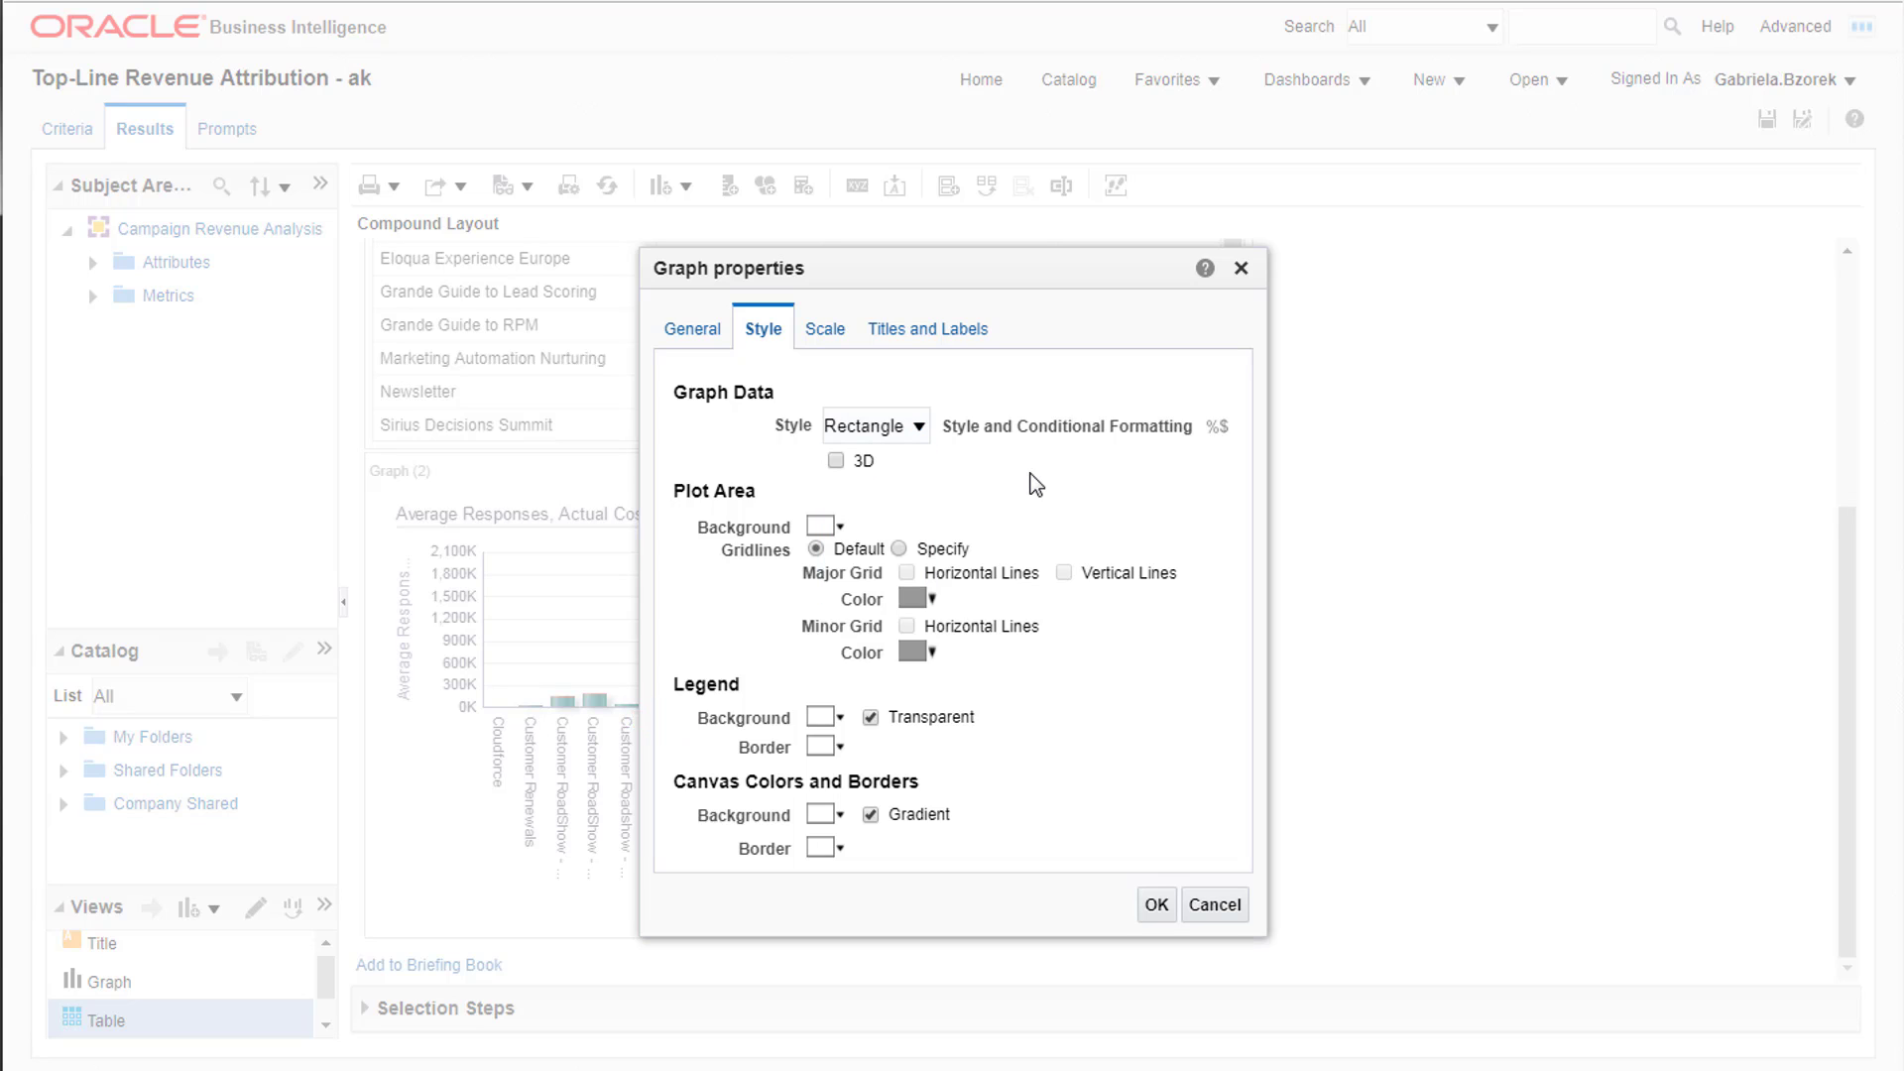
pyautogui.click(1218, 431)
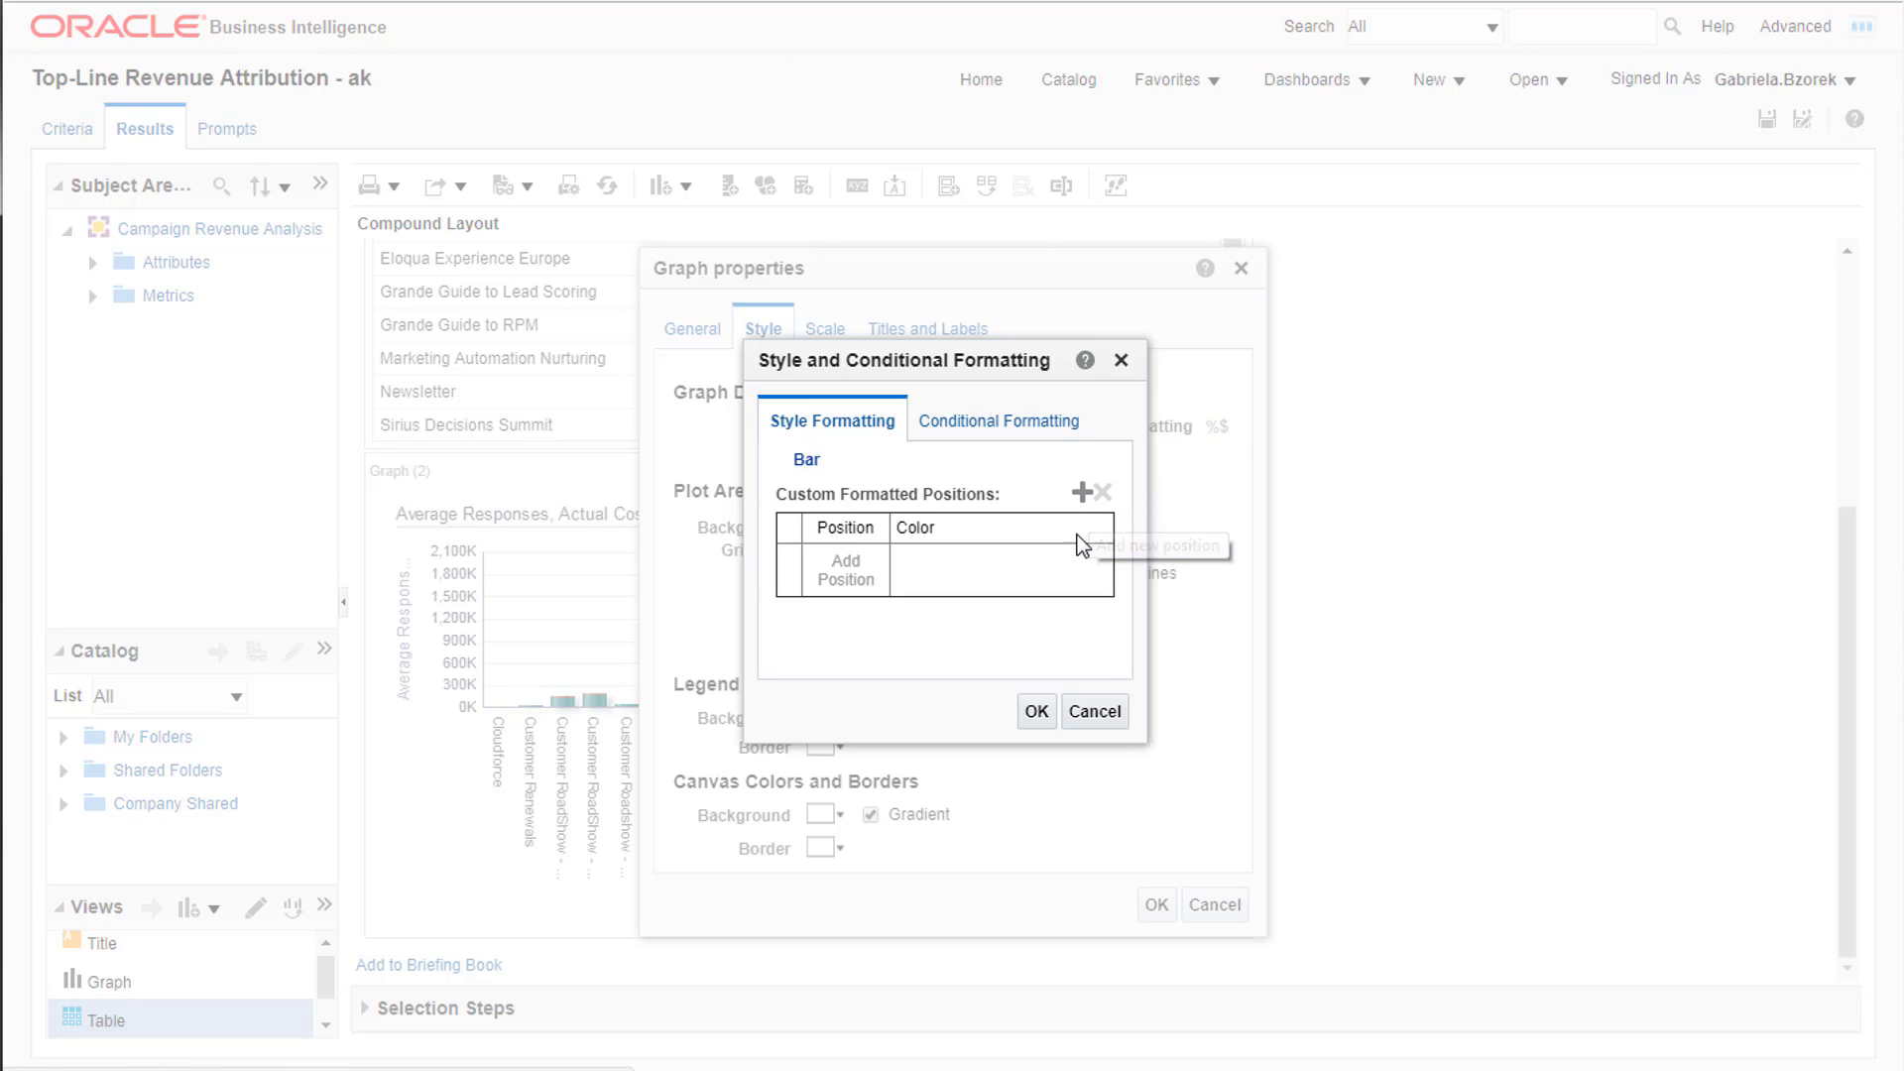
pyautogui.click(1036, 712)
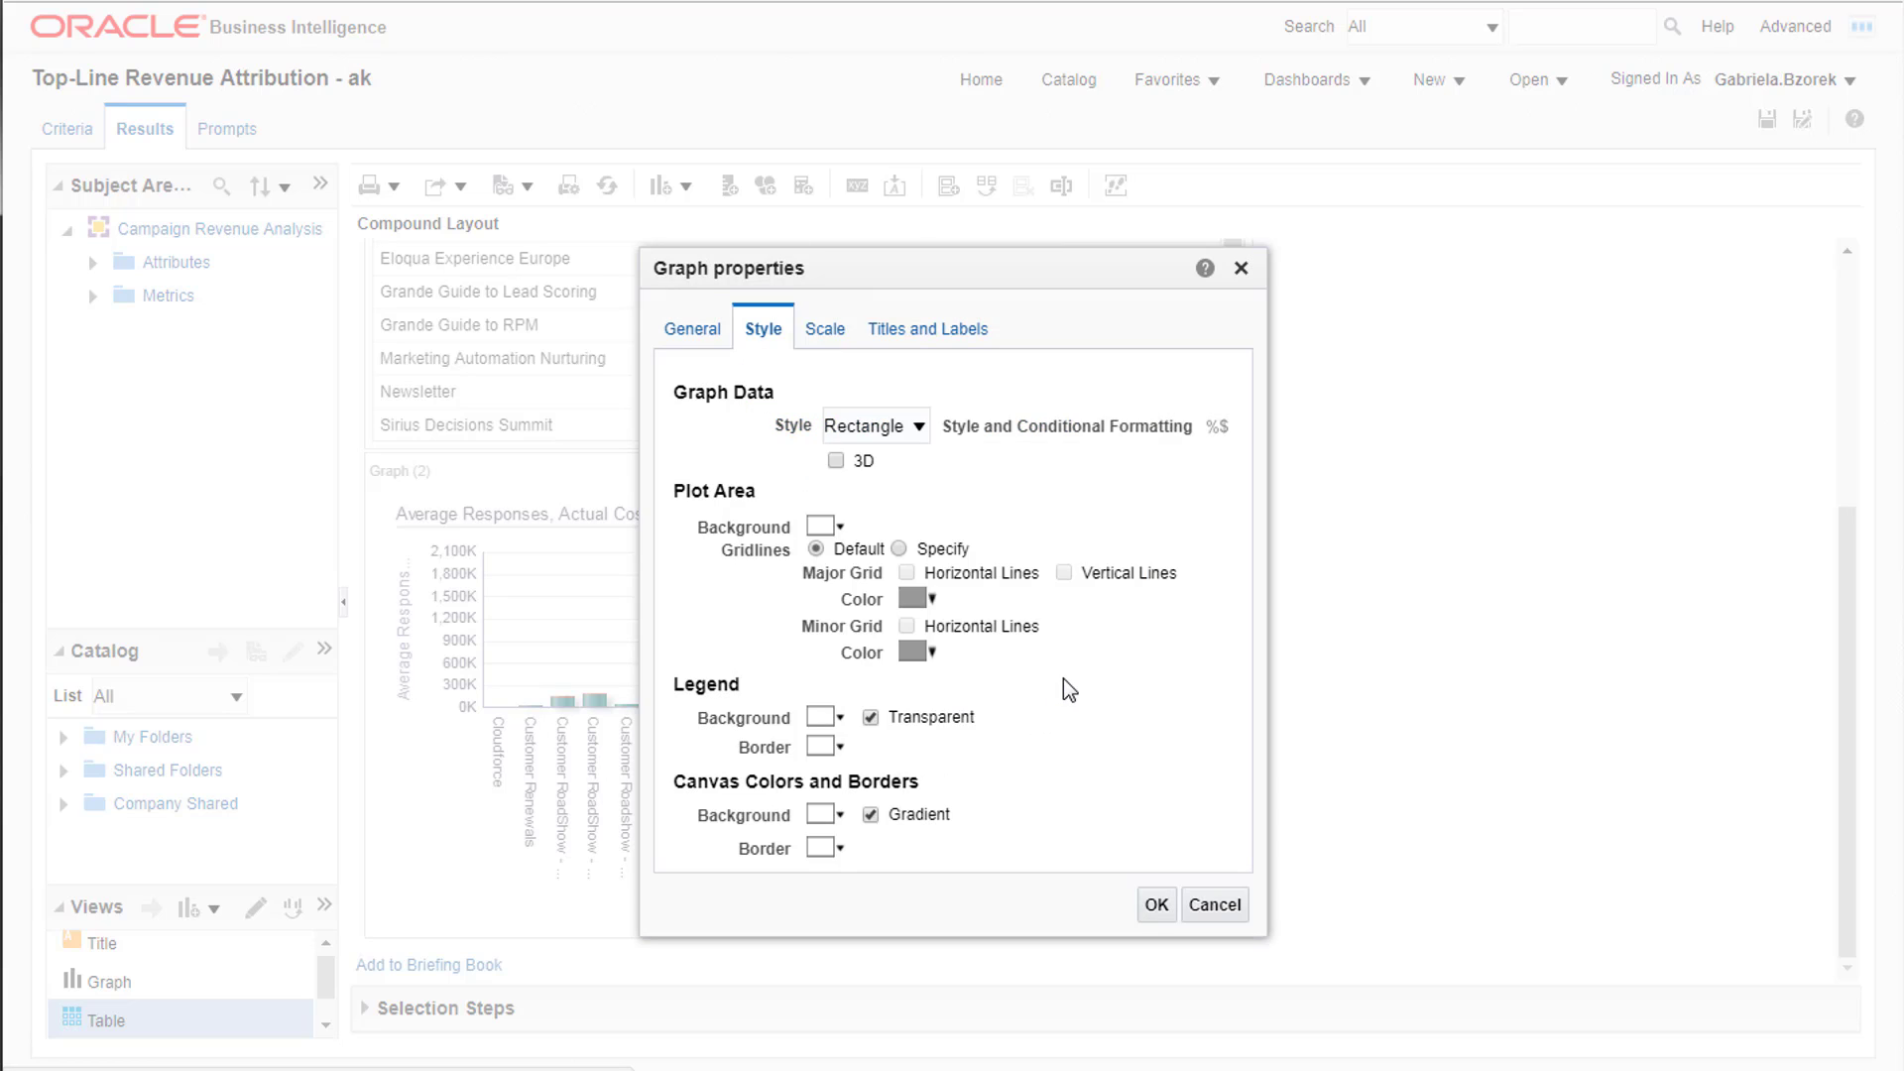
# Keep the default dynamic axis limits on the Scale settings.
pyautogui.click(824, 337)
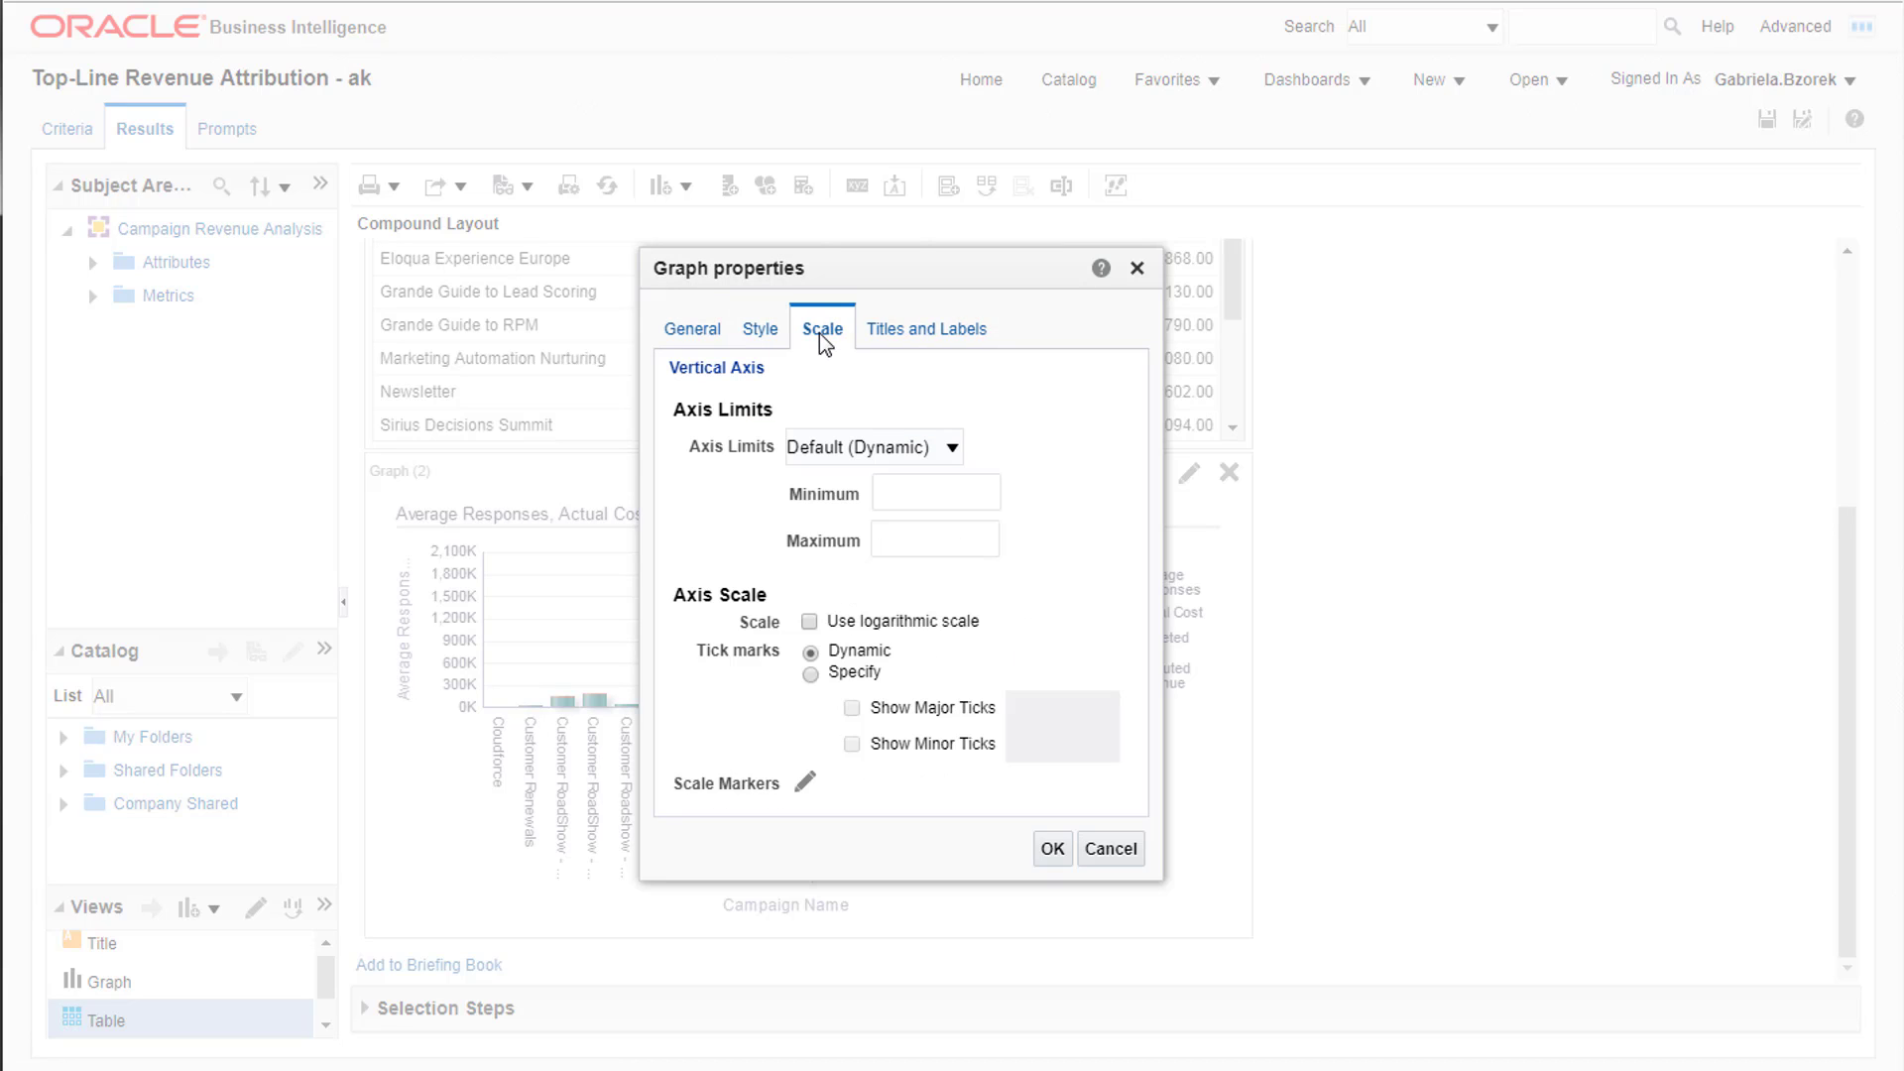
pyautogui.click(954, 453)
pyautogui.click(953, 457)
# Replace the measure-name title with 'Regional Revenue' and apply the graph properties.
pyautogui.click(937, 335)
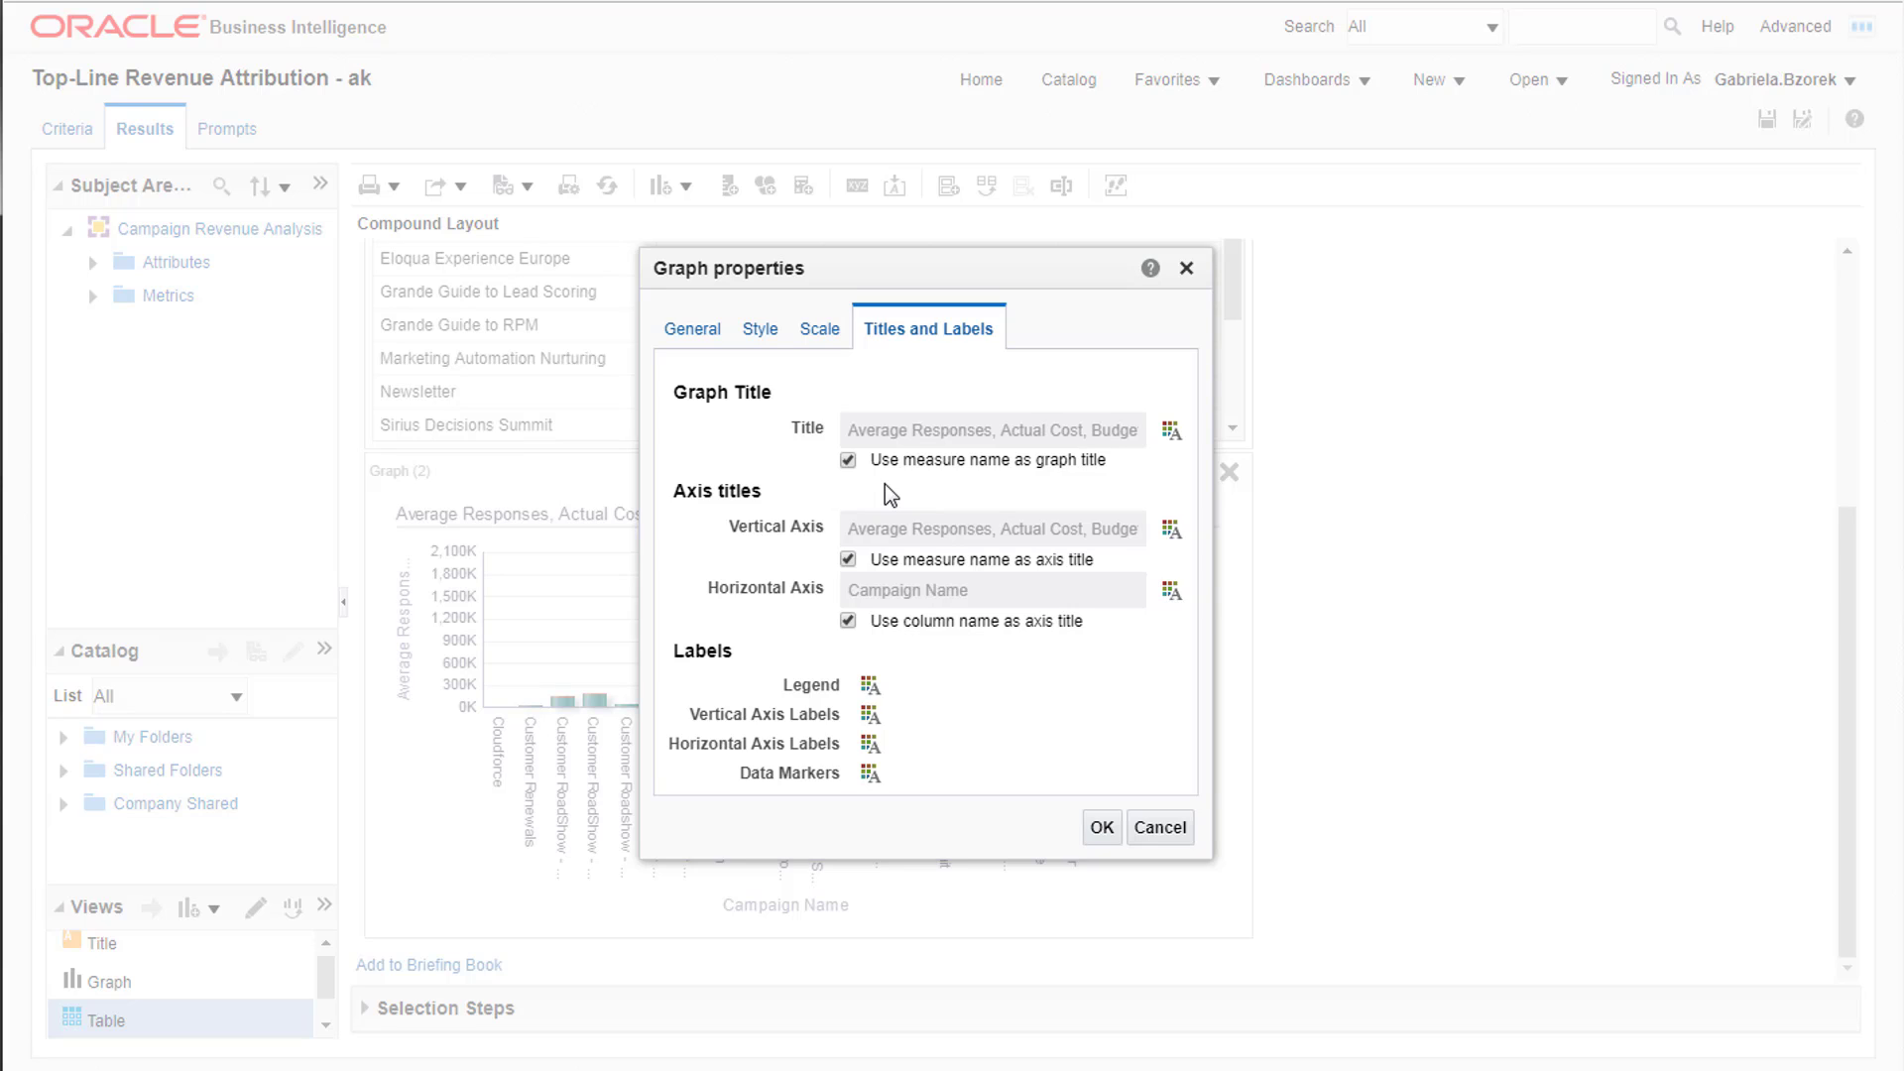
pyautogui.click(848, 460)
pyautogui.click(906, 433)
pyautogui.write('Regional R')
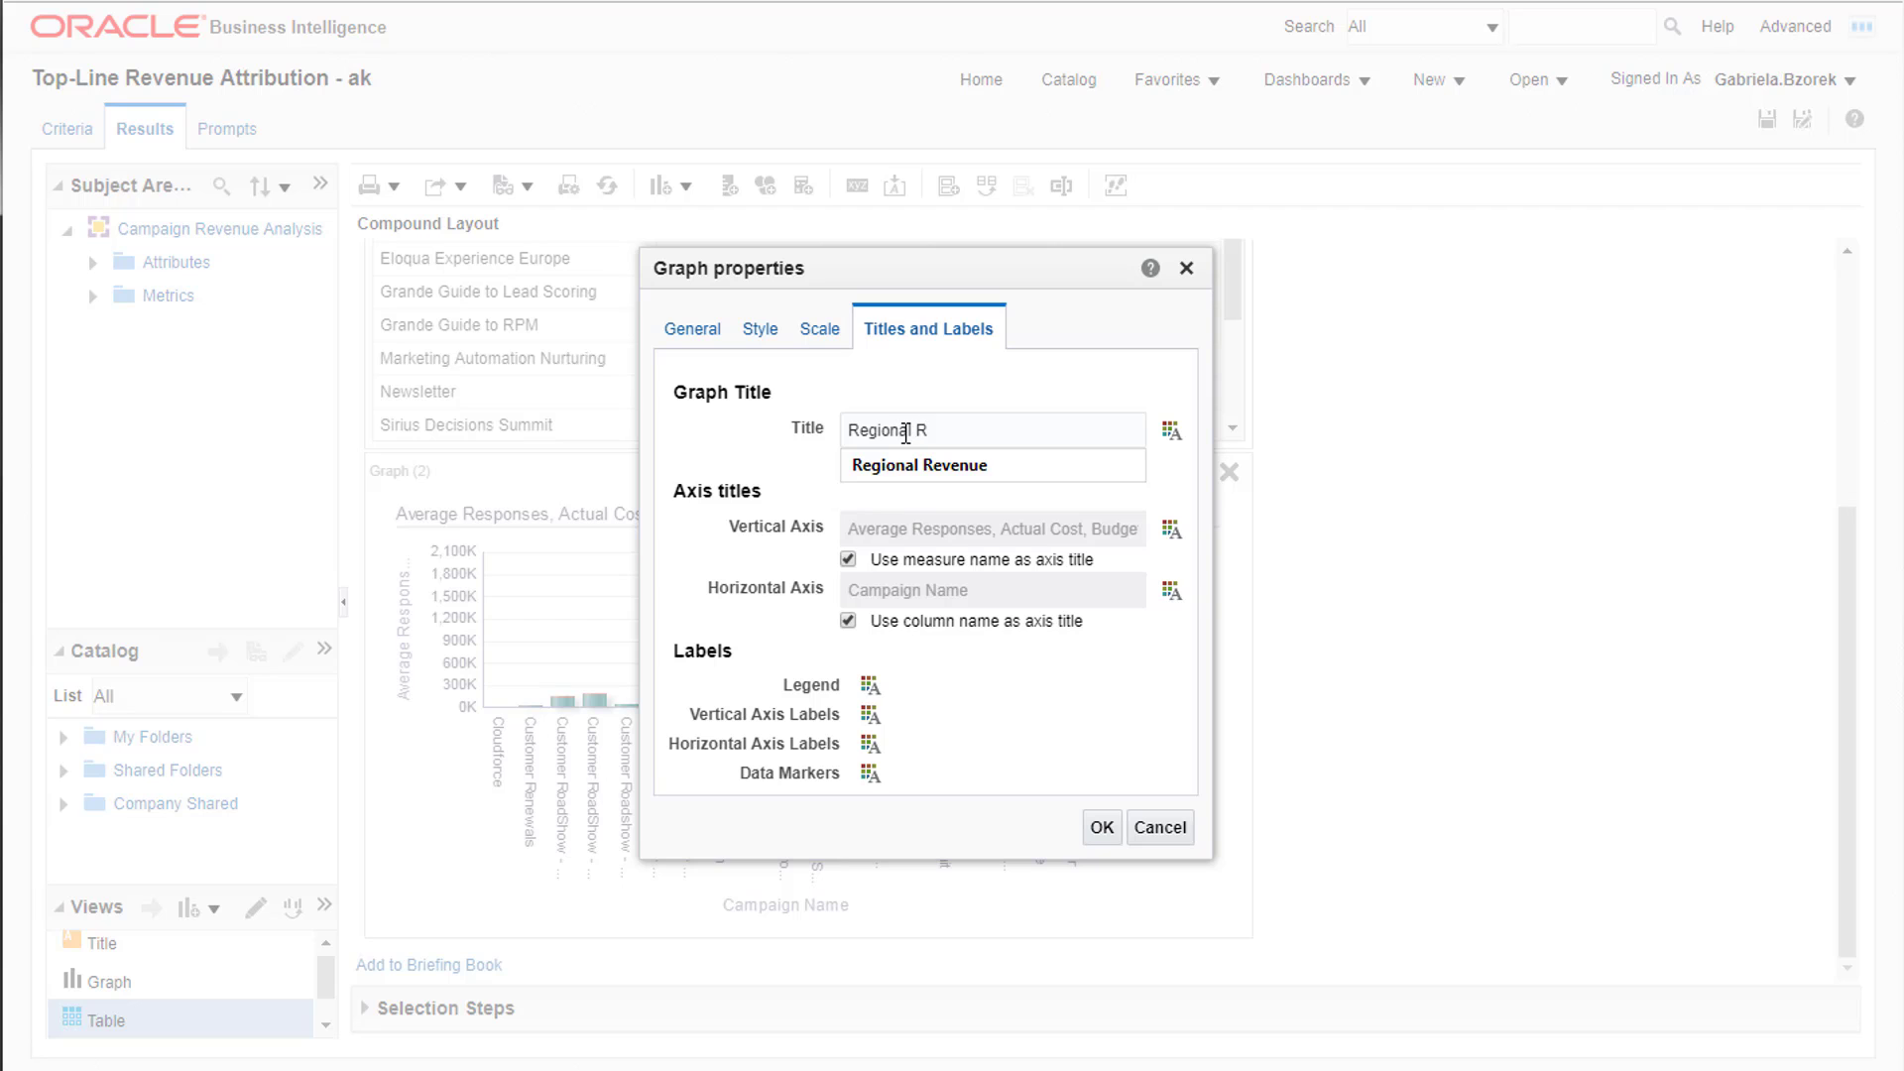
pyautogui.press('Down')
pyautogui.press('Return')
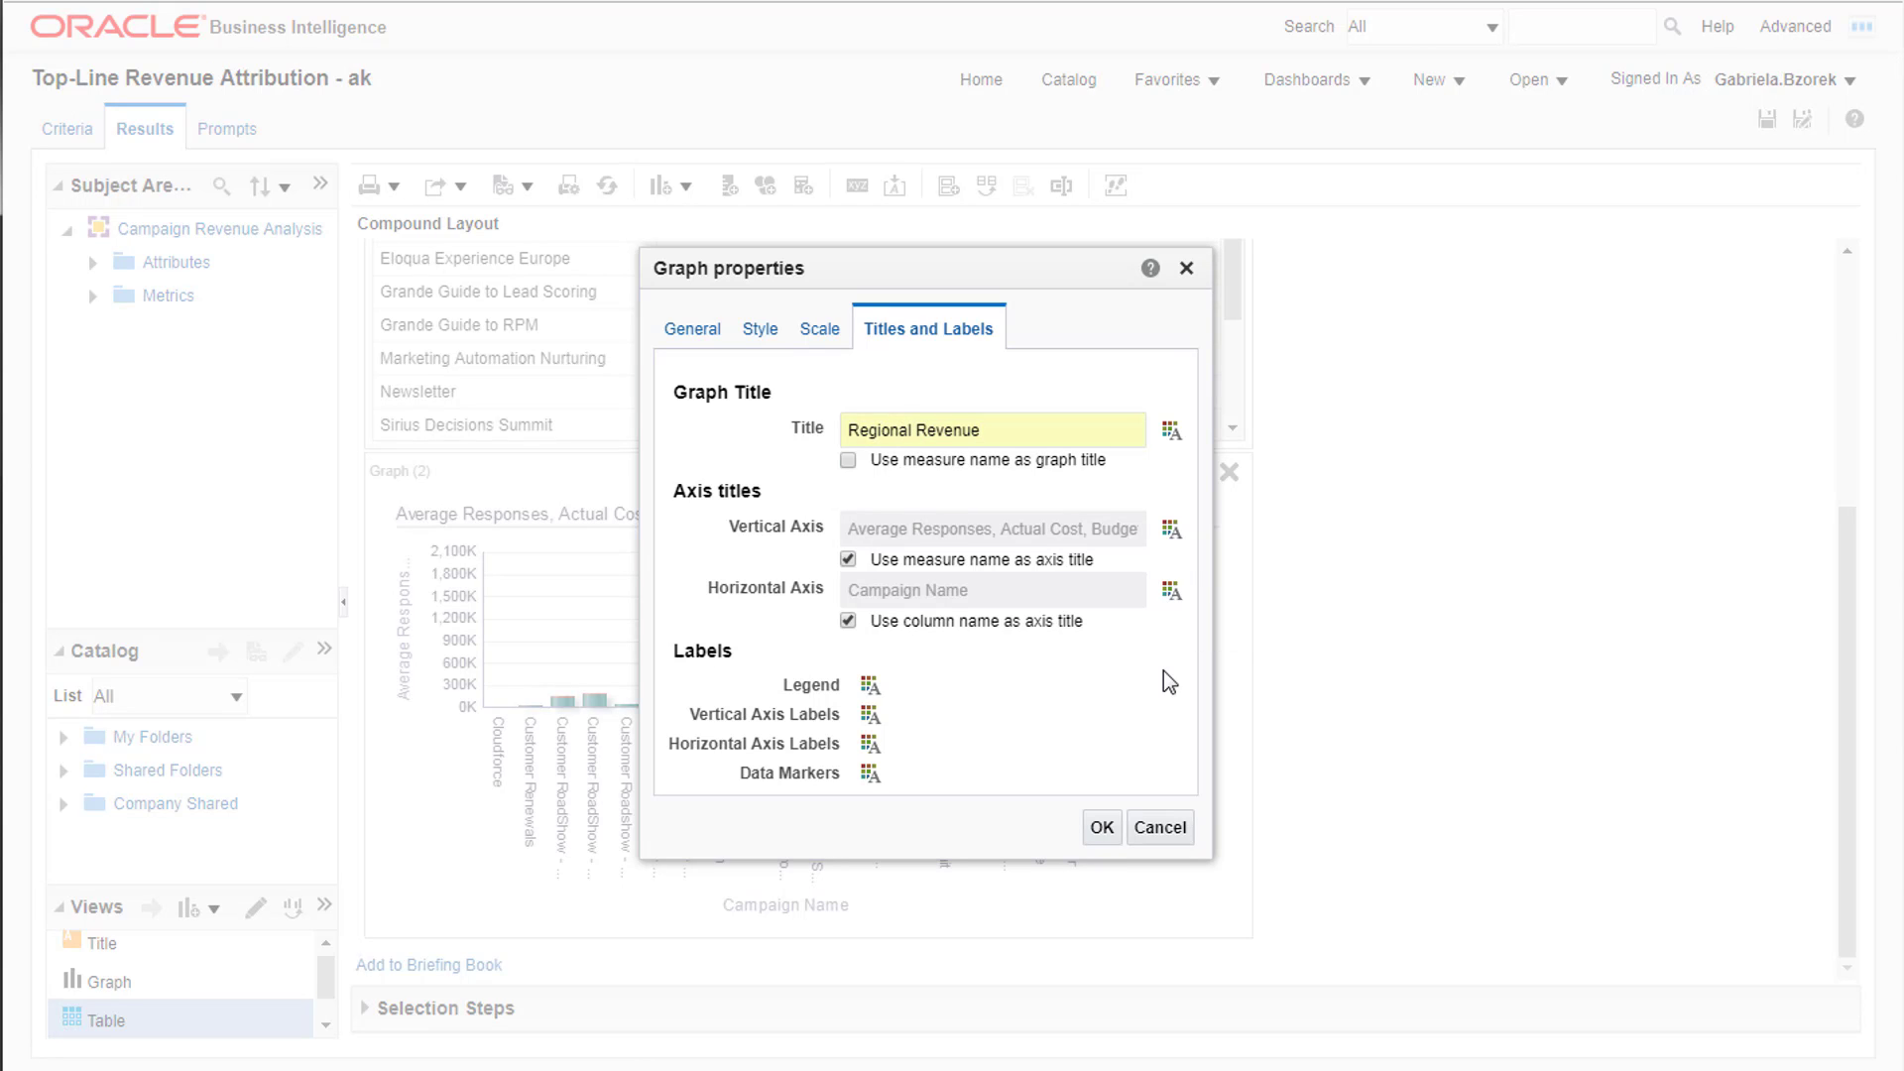
pyautogui.click(1101, 829)
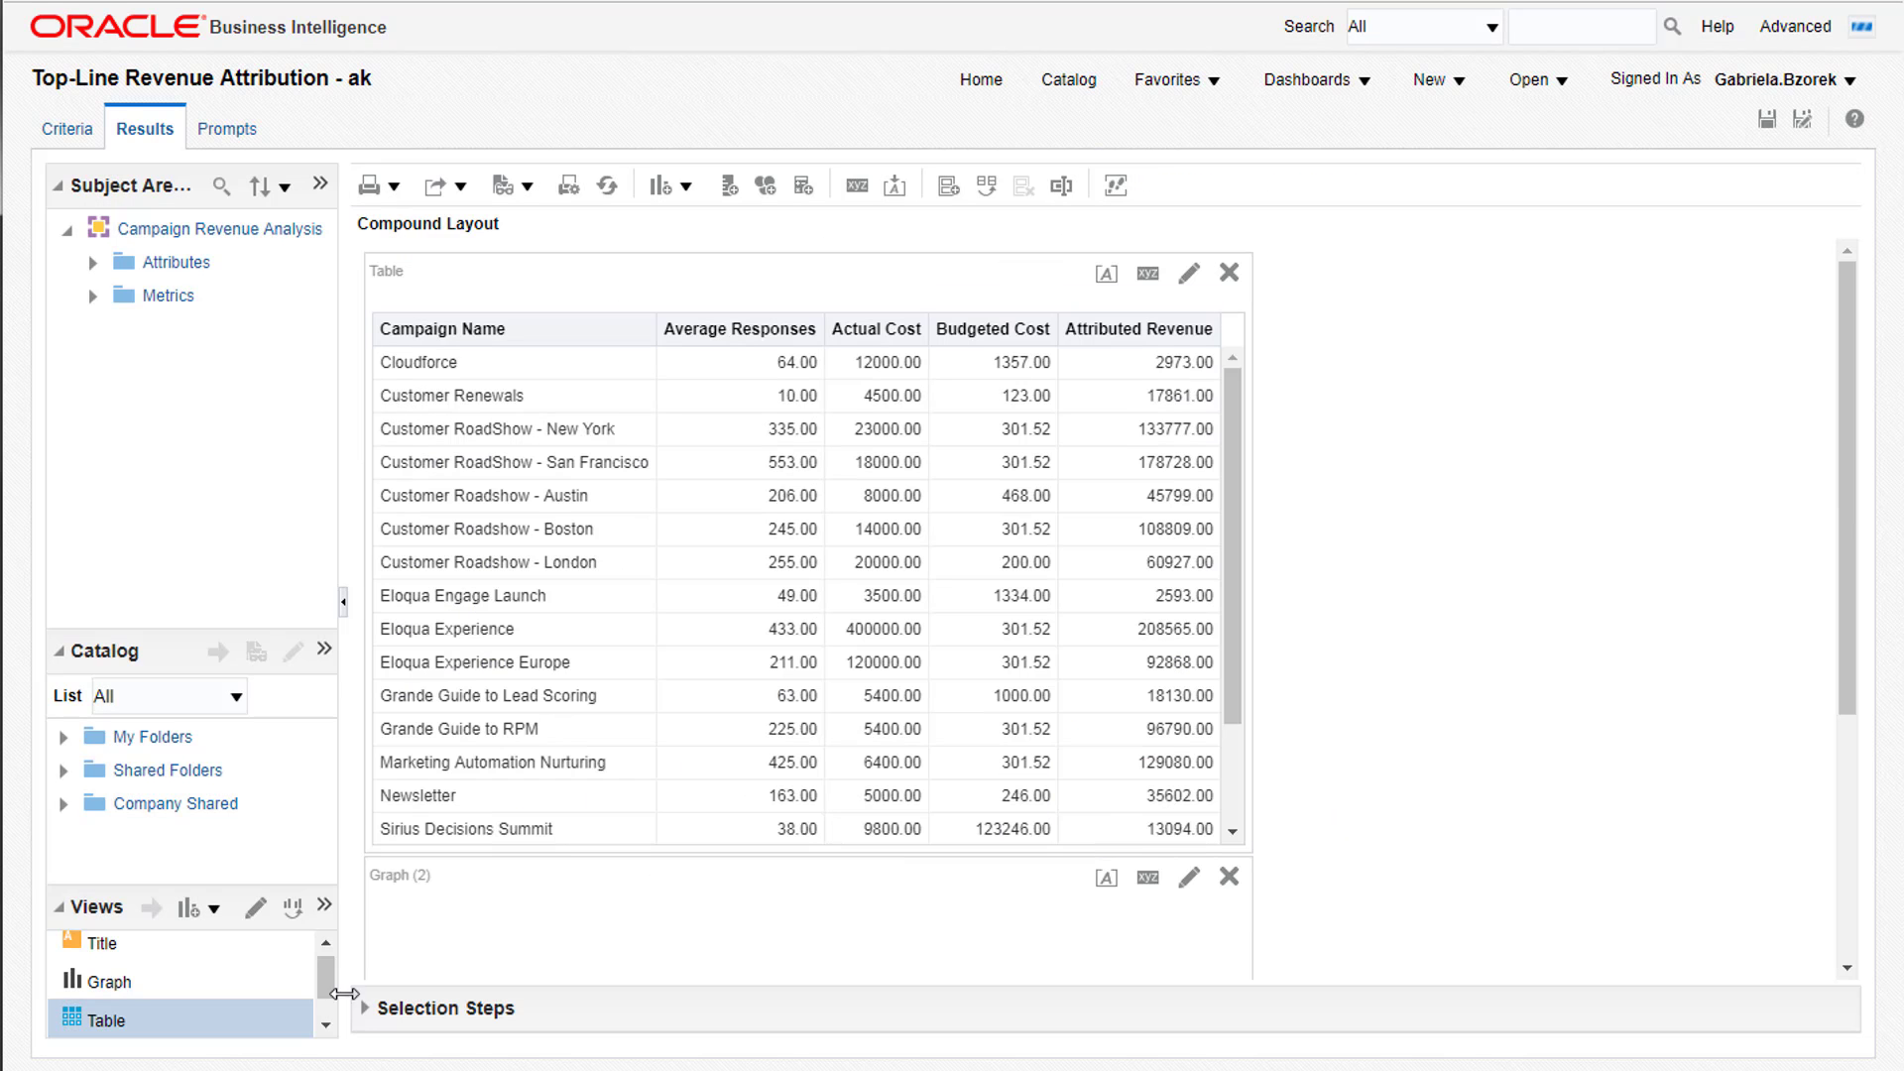
# Remove the table view from the compound layout, leaving the Regional Revenue dashboard displayed.
pyautogui.click(327, 1025)
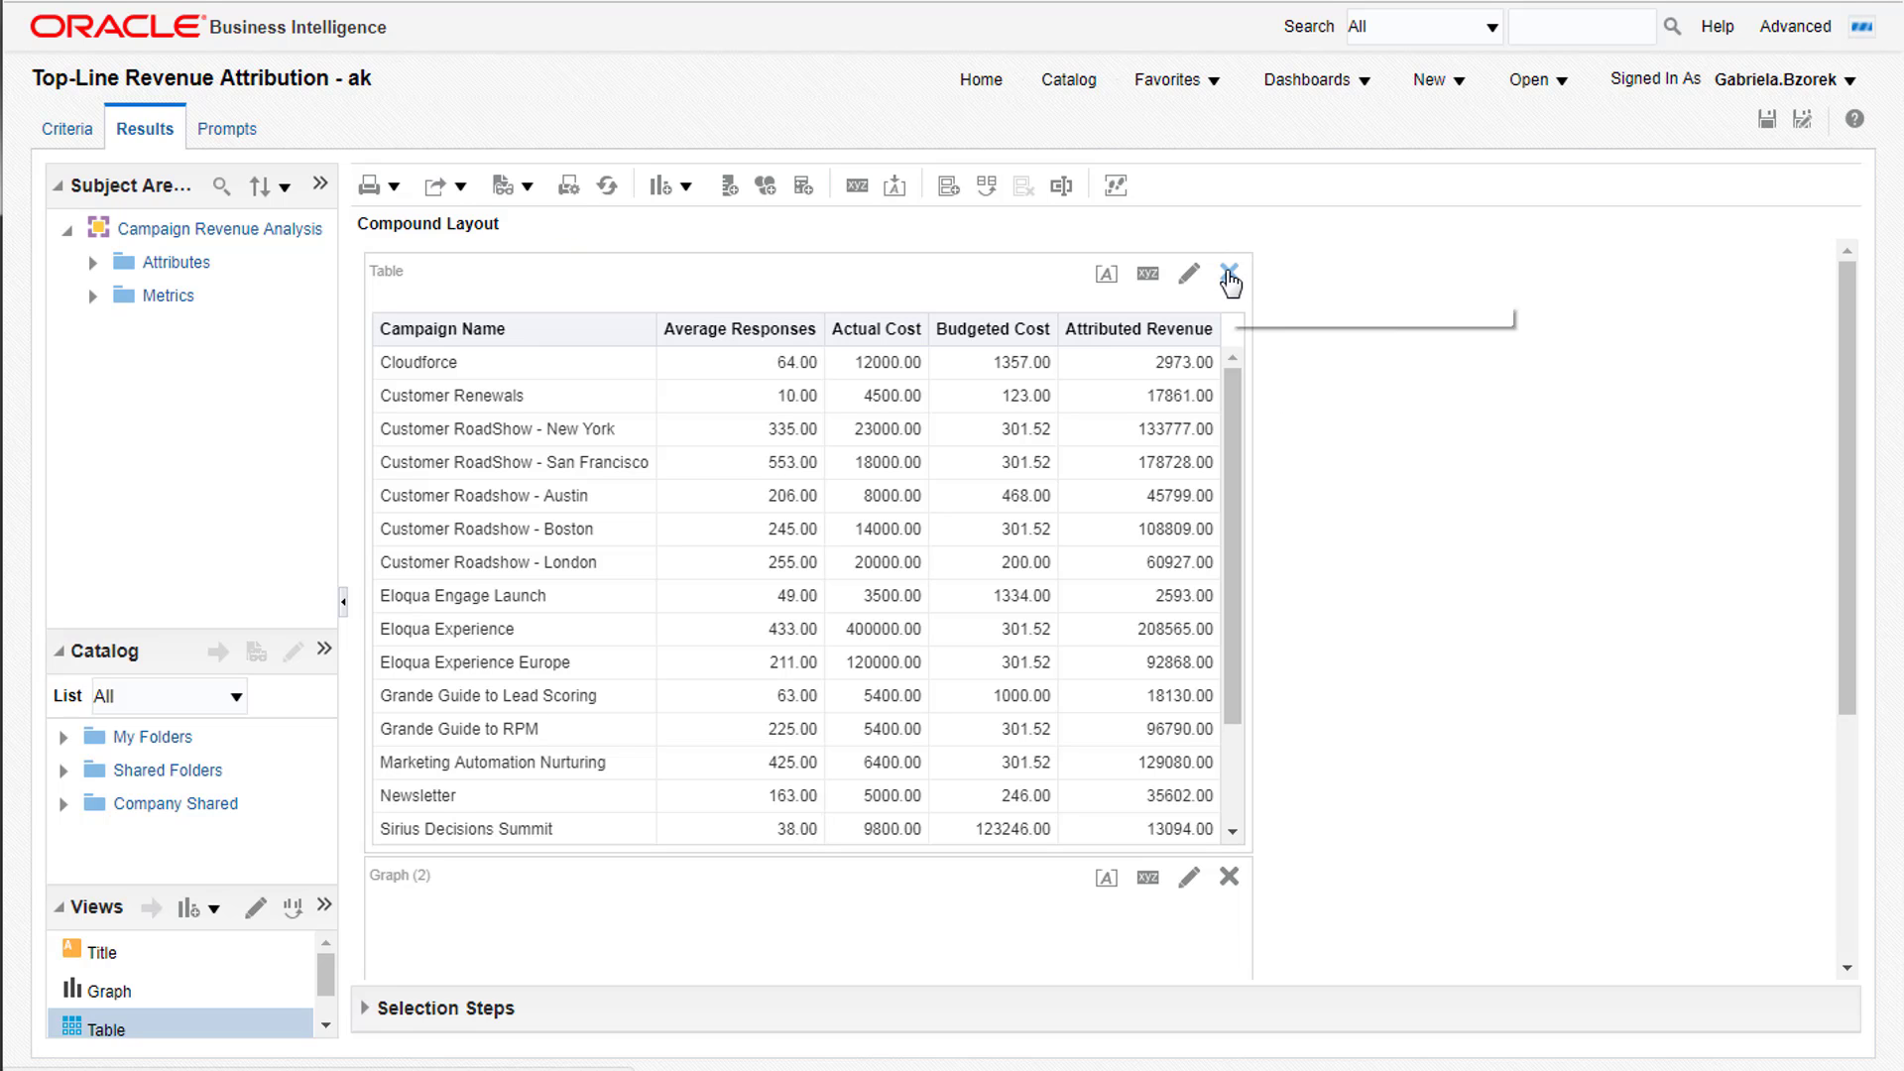
pyautogui.click(1230, 278)
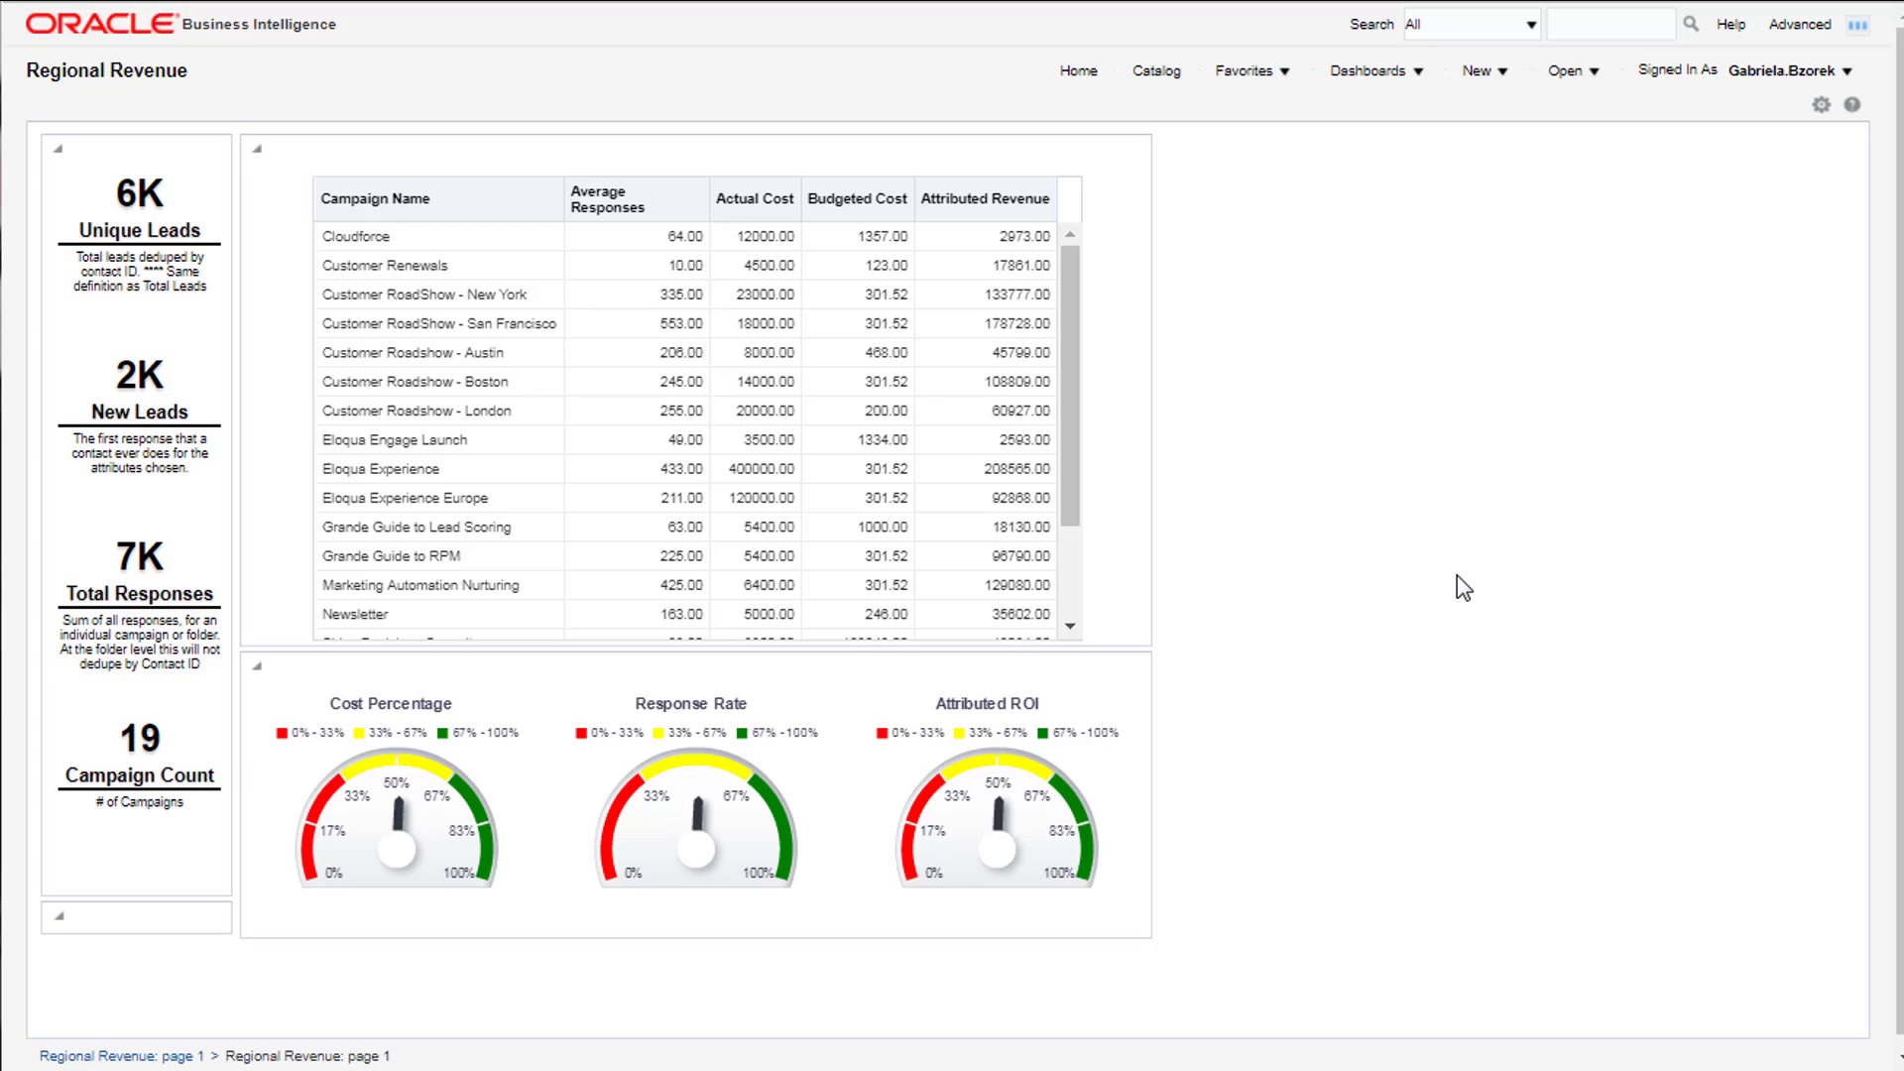
# Edit the dashboard so Section 3's Top-Line Revenue Attribution analysis shows Graph 2, then save.
pyautogui.click(1821, 106)
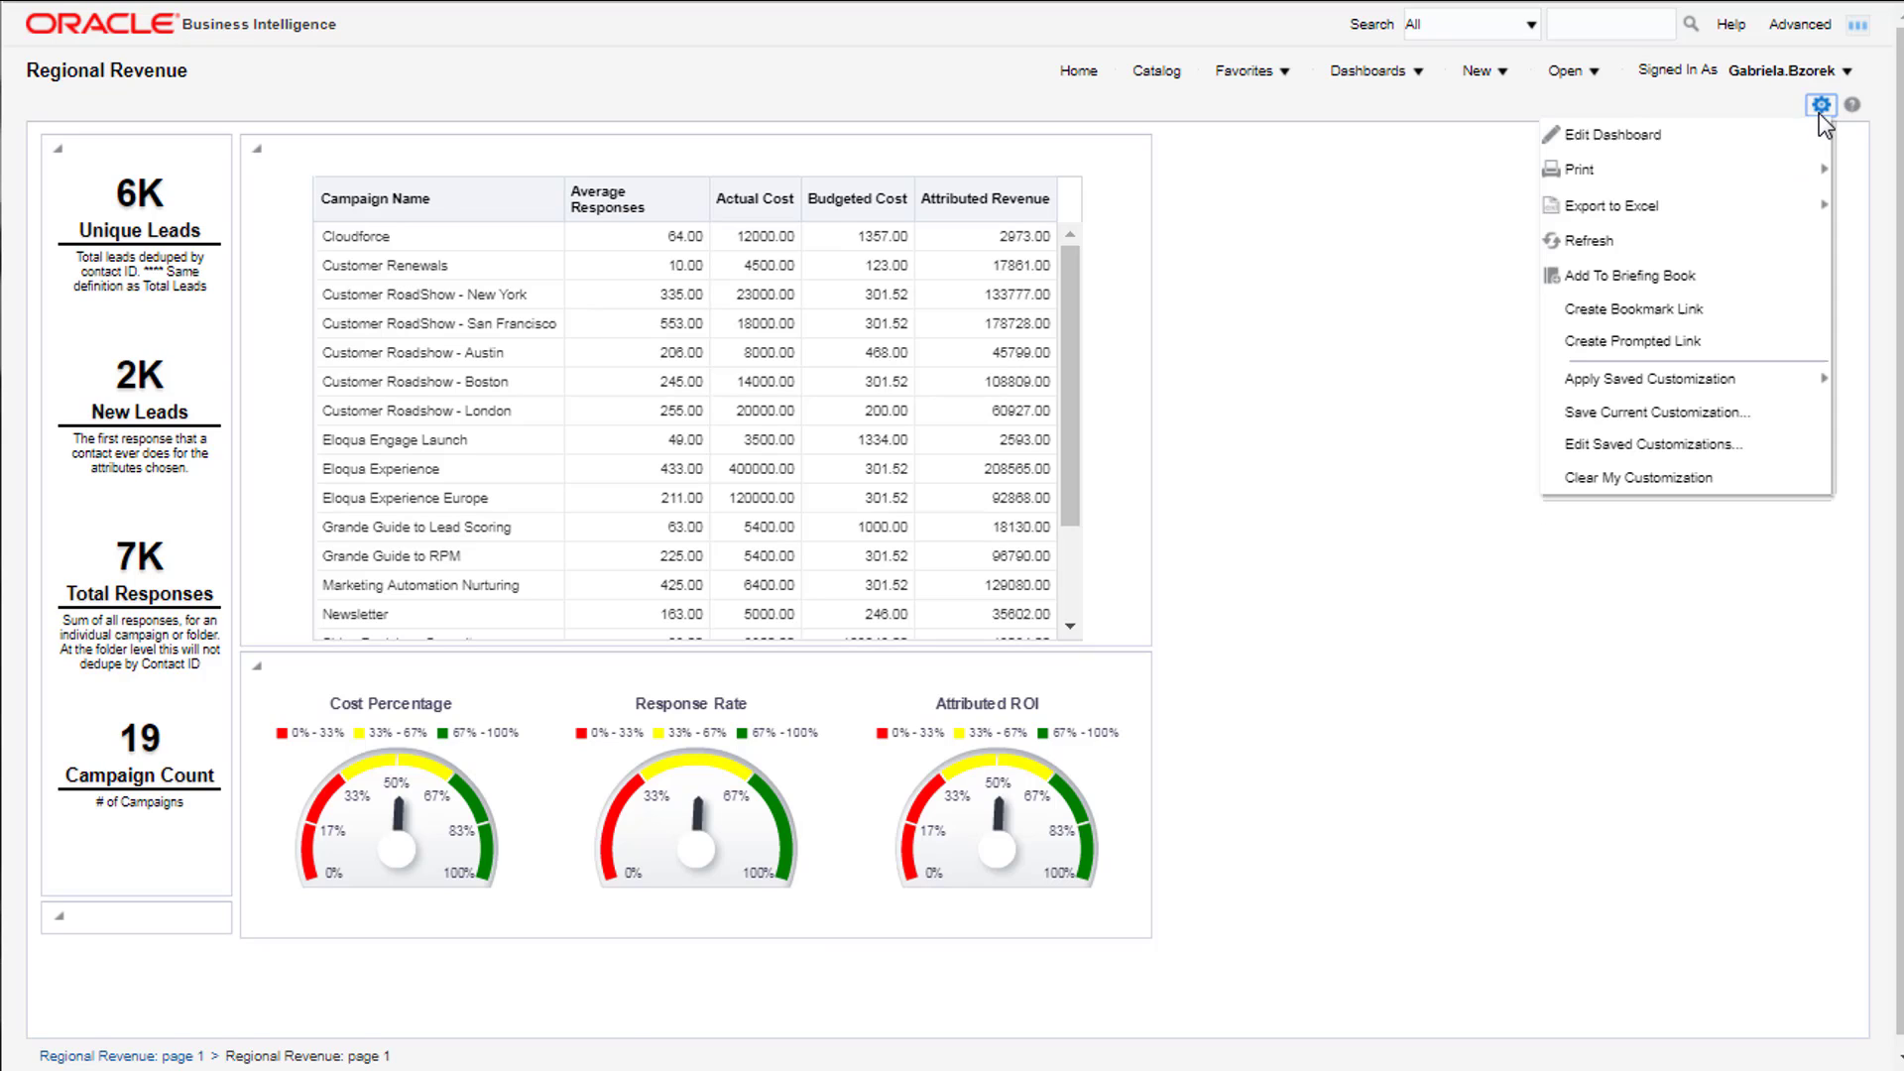
pyautogui.click(1814, 134)
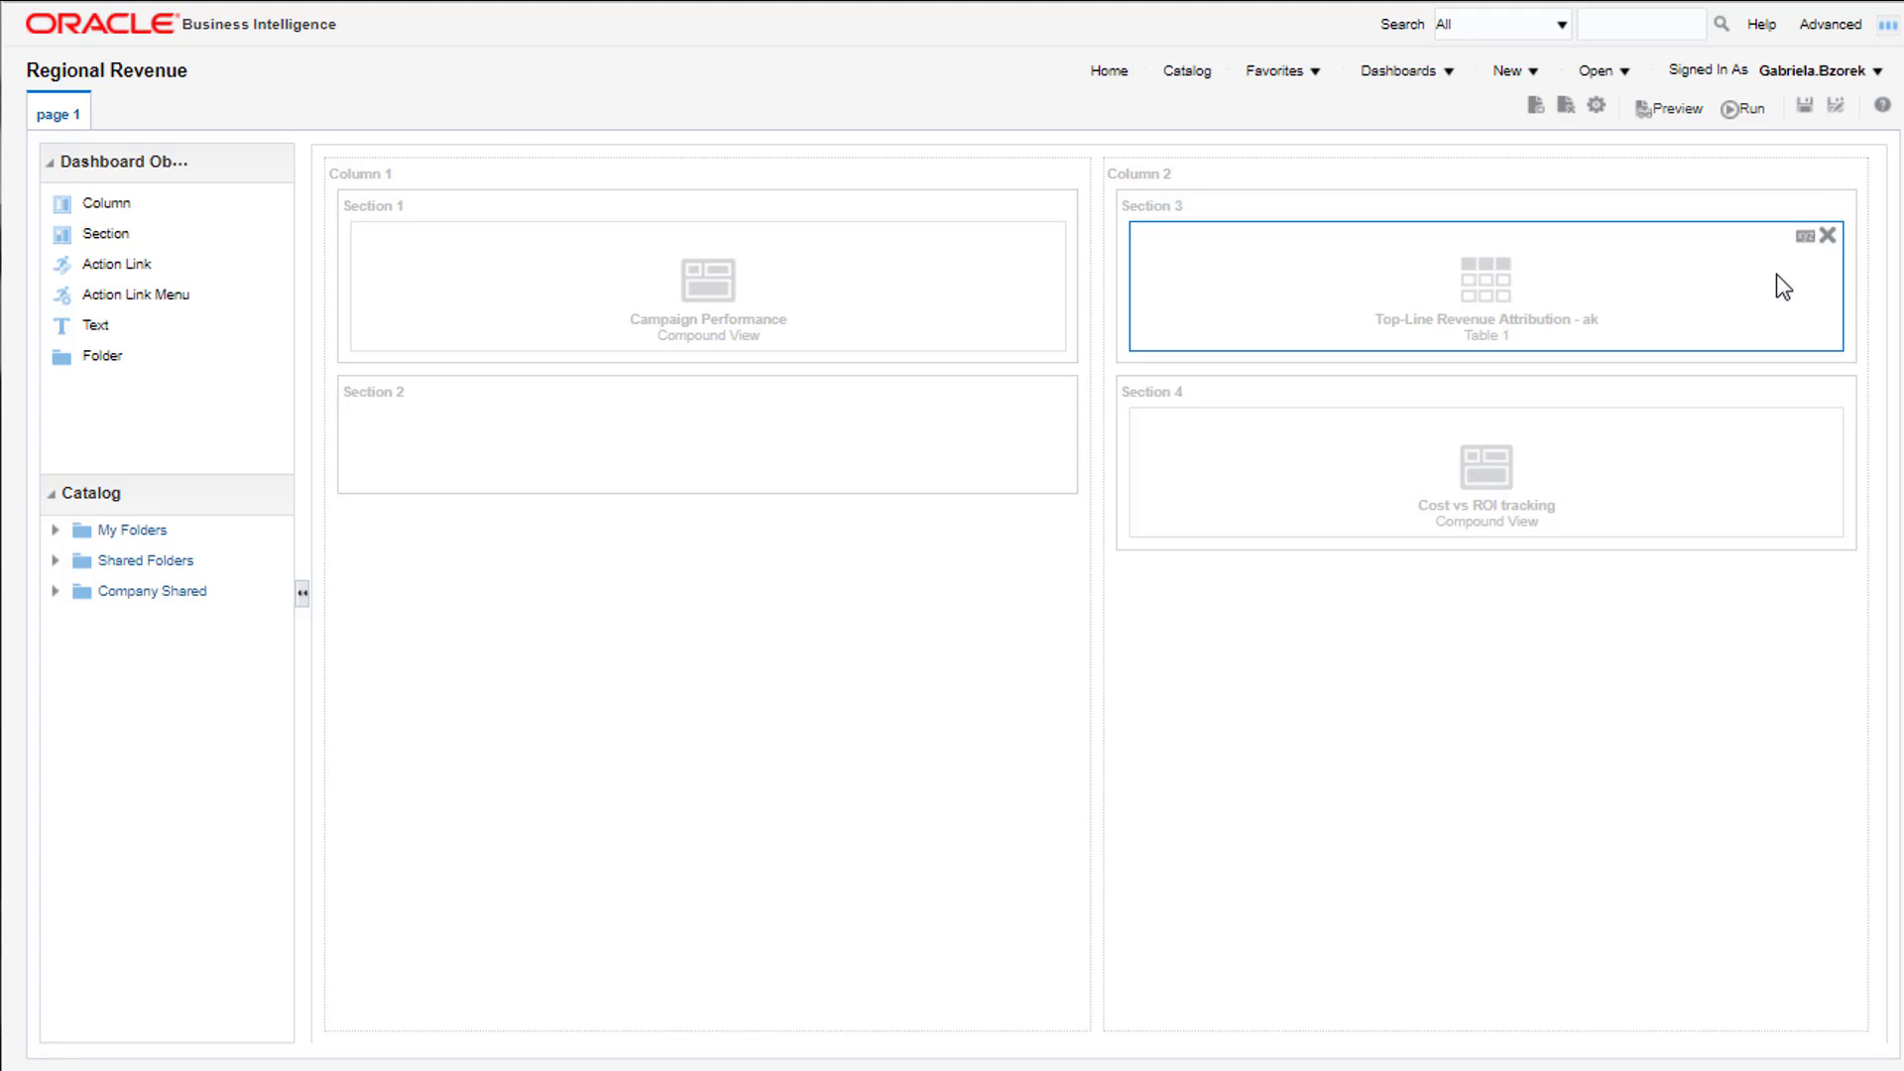
pyautogui.click(1805, 236)
pyautogui.moveTo(1790, 333)
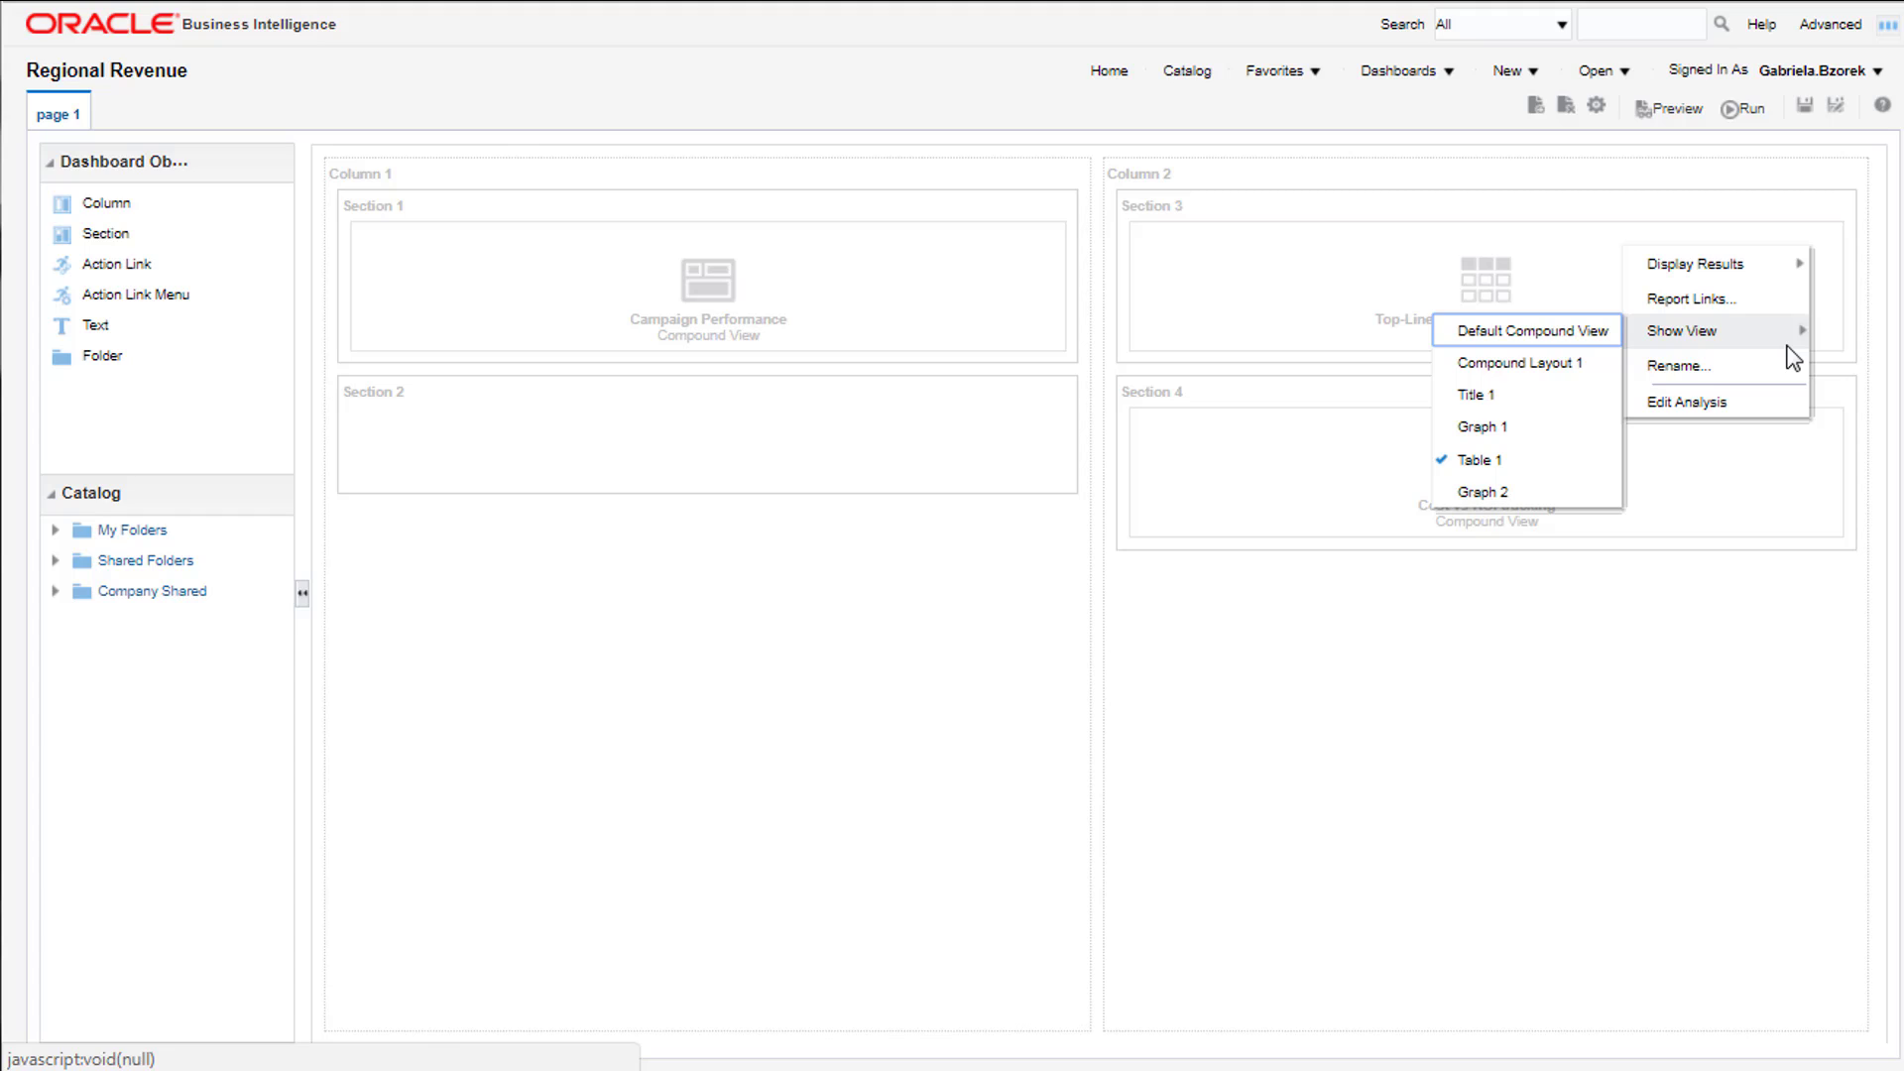
pyautogui.click(1518, 490)
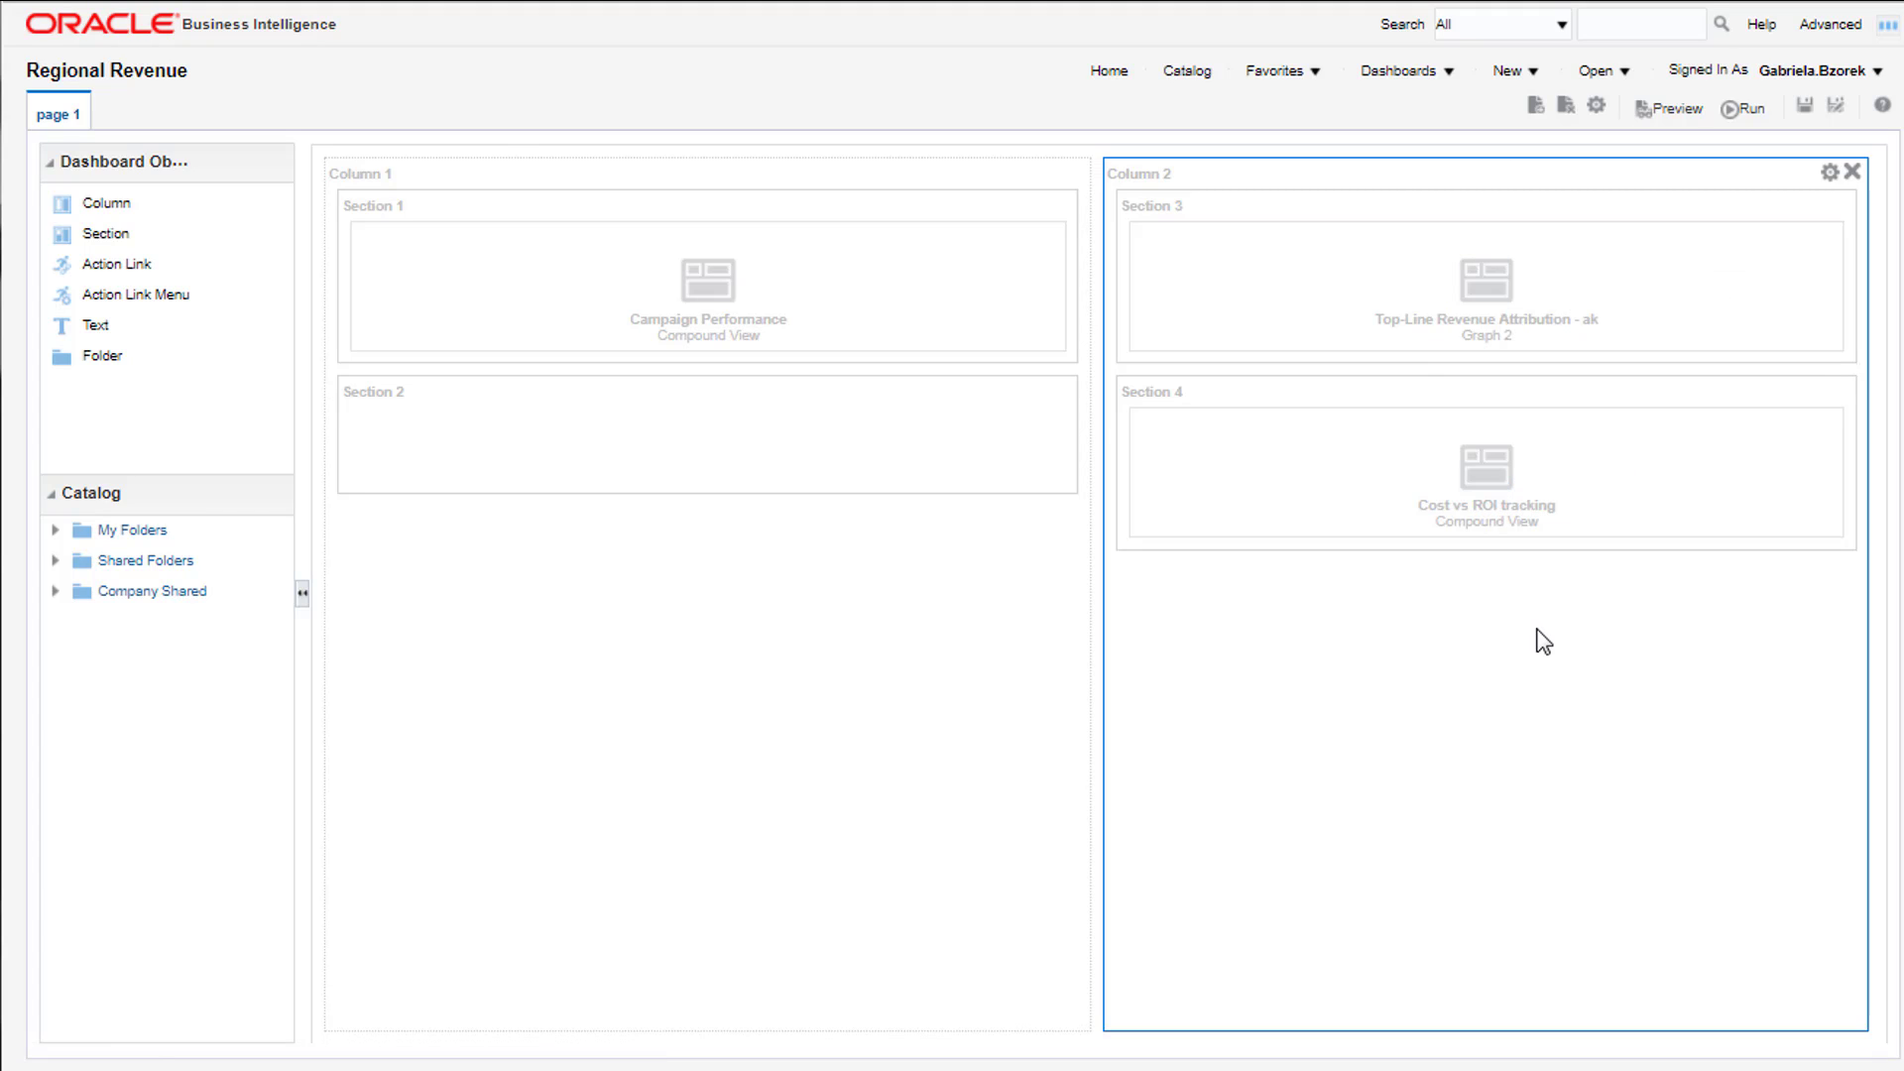
pyautogui.click(1805, 107)
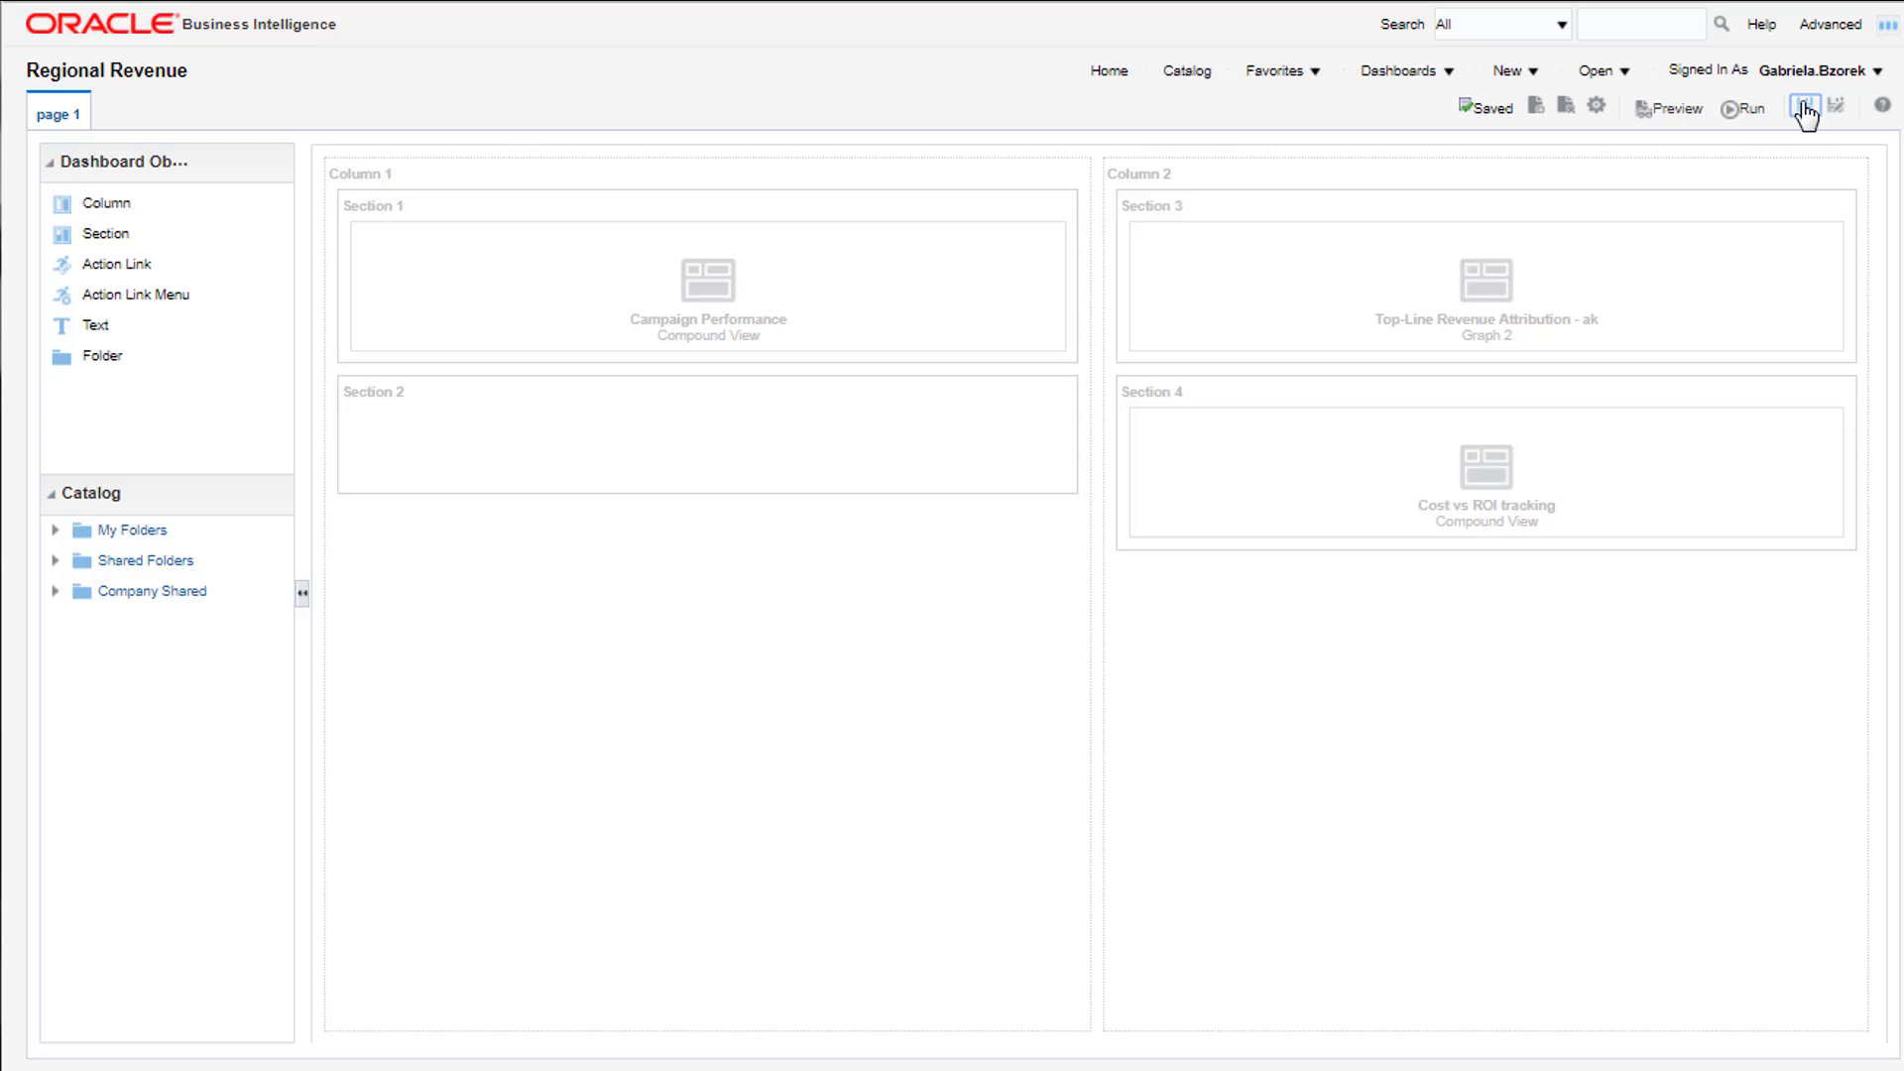
# Run the dashboard to display the Regional Revenue stacked bar graph above the gauges.
pyautogui.click(1748, 111)
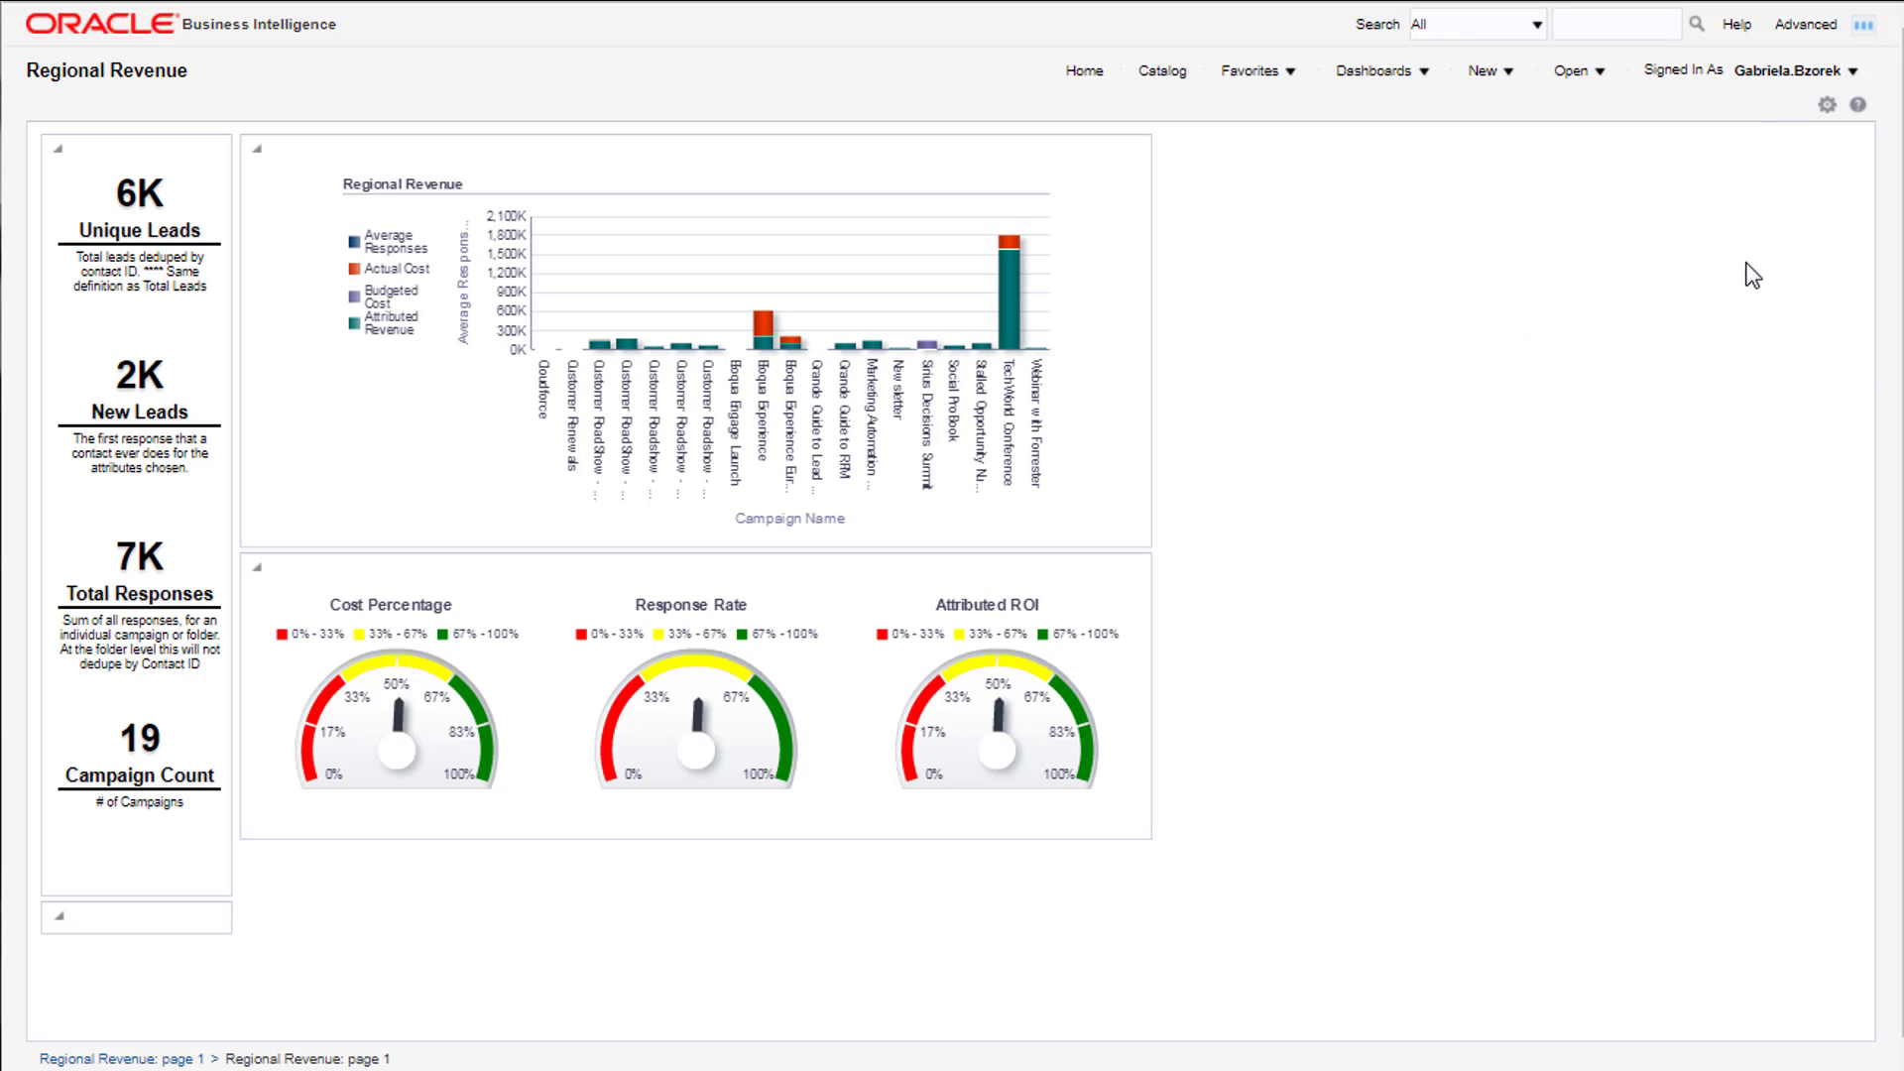